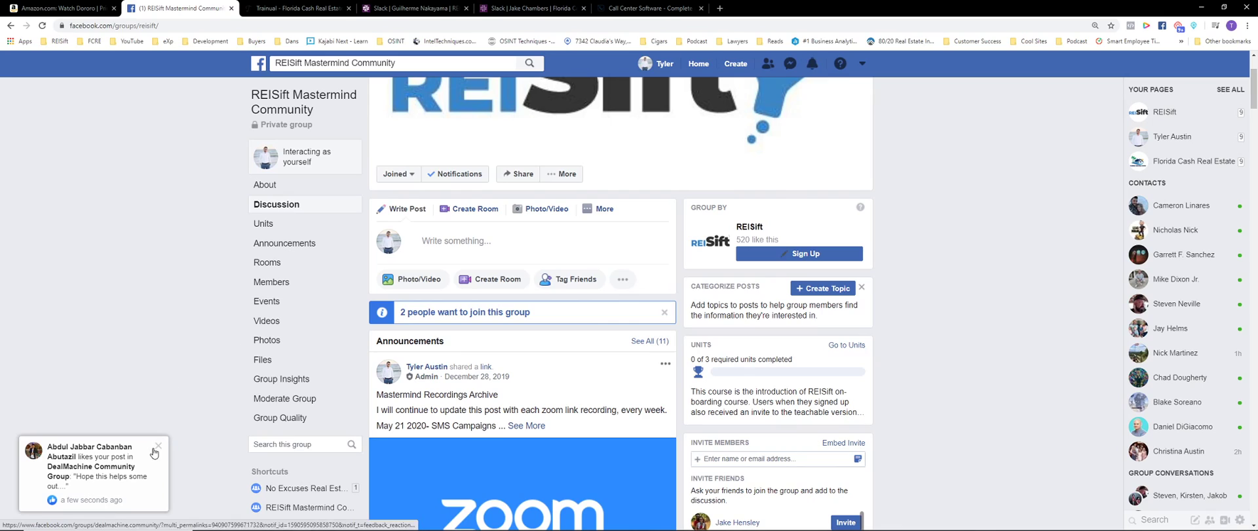
Switch to the CallTools website, close its chat pop-up, log in and open the phone lists
click(158, 445)
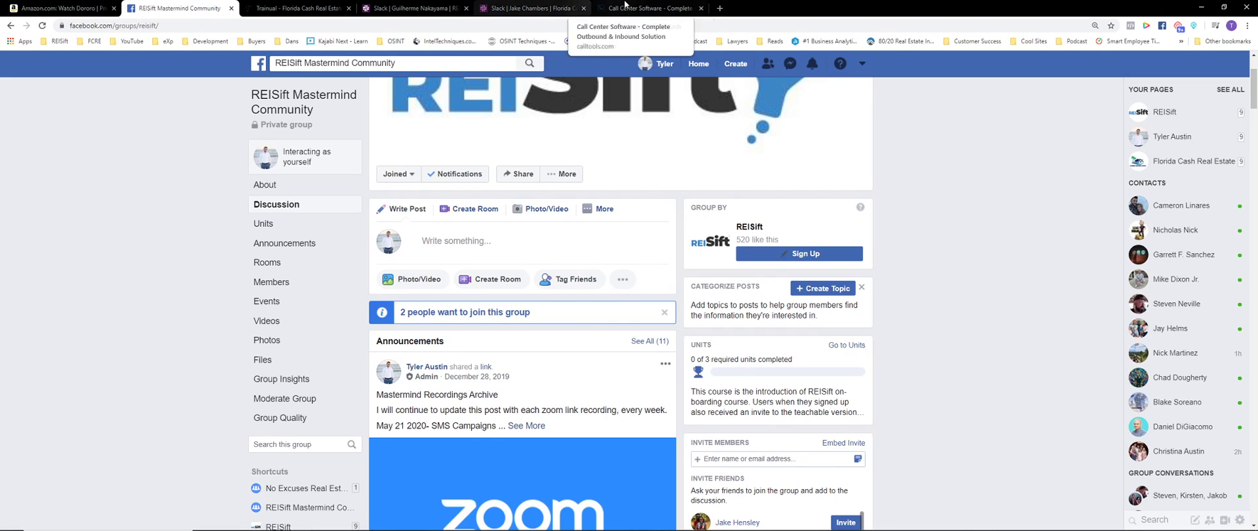
click(645, 7)
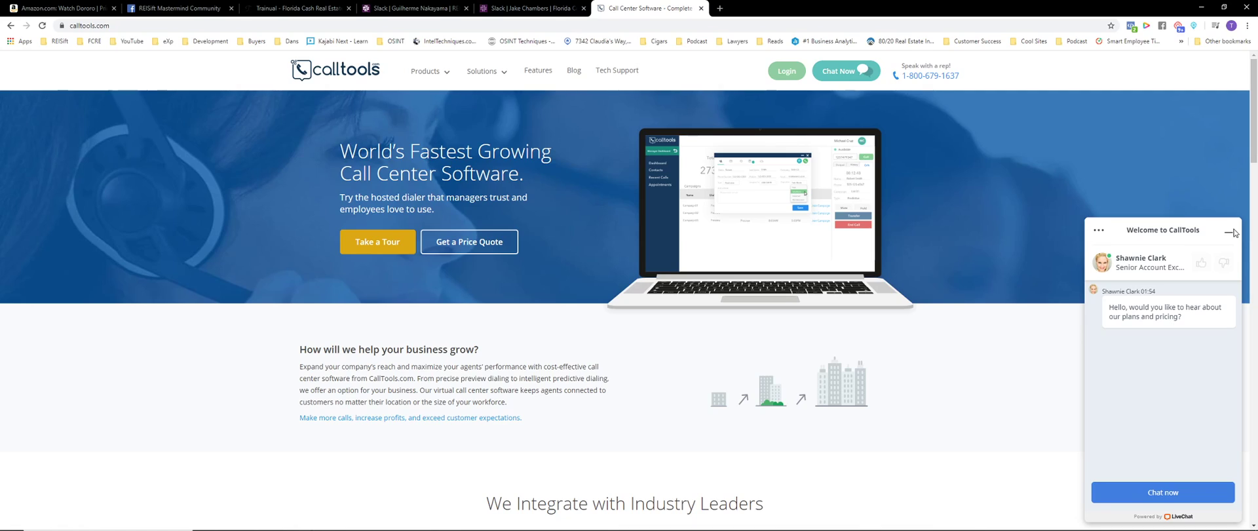
click(1230, 235)
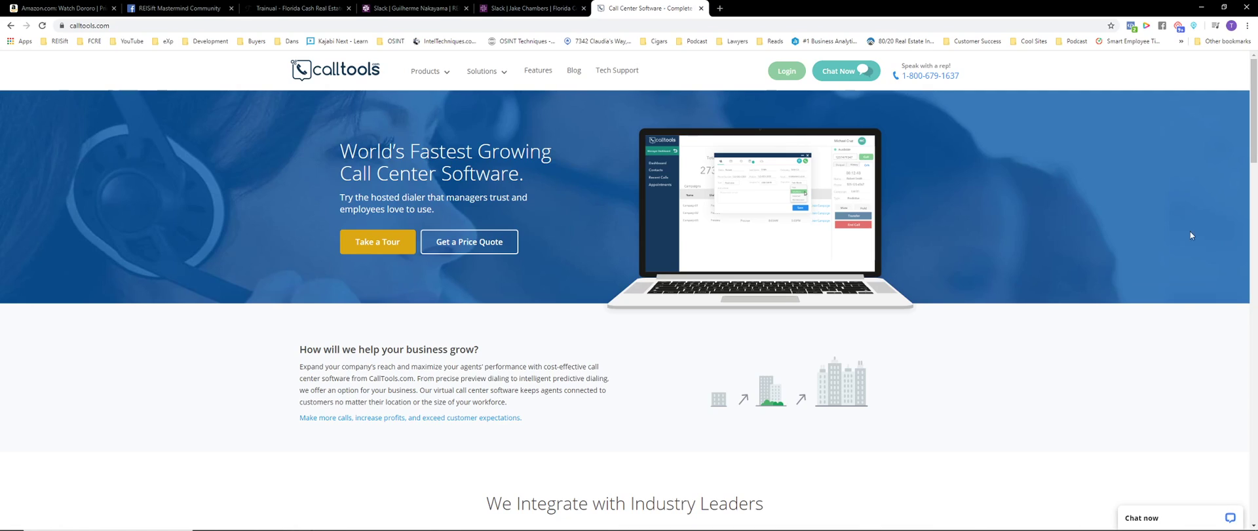
click(789, 73)
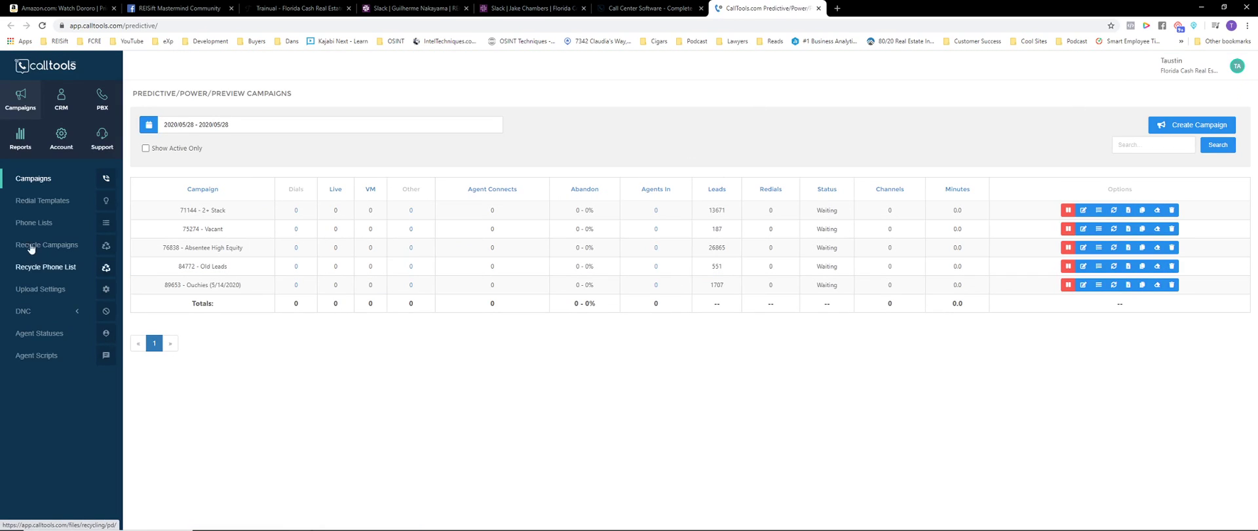
click(27, 224)
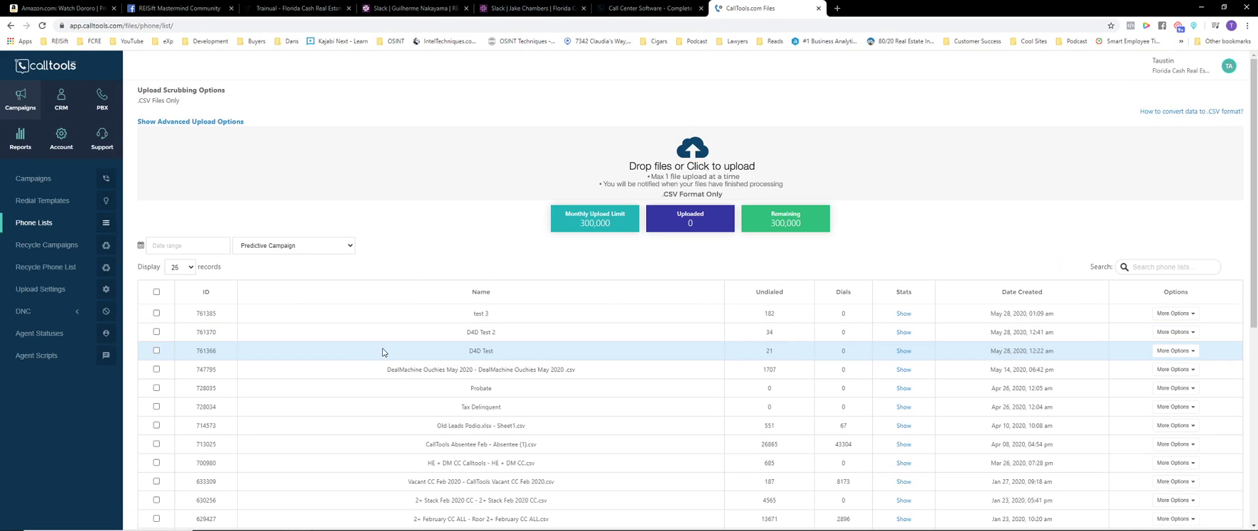
Delete the three phone lists test 3, D4D Test 2 and D4D Test
click(157, 313)
click(156, 332)
click(157, 350)
scroll(184, 383, down, 5)
click(249, 472)
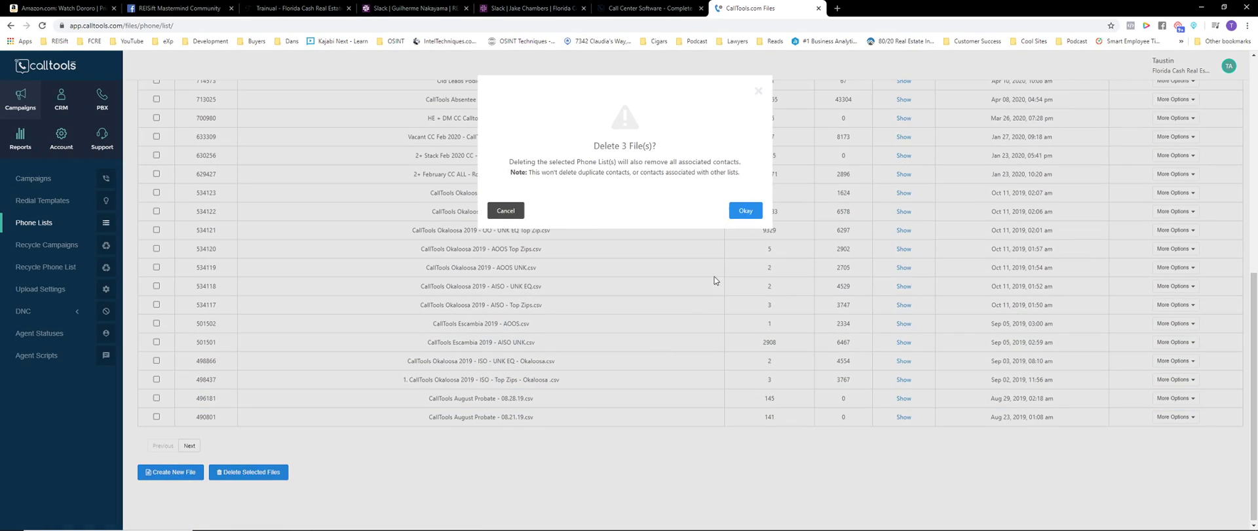
click(747, 210)
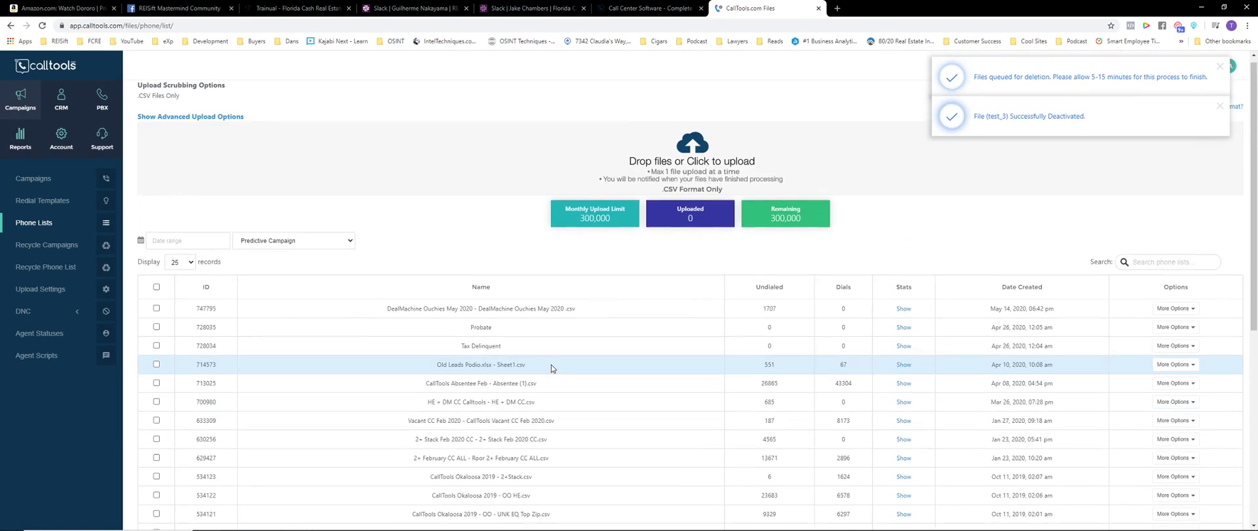
Create a new phone list file named D4D
scroll(418, 391, down, 5)
scroll(418, 391, down, 2)
click(170, 490)
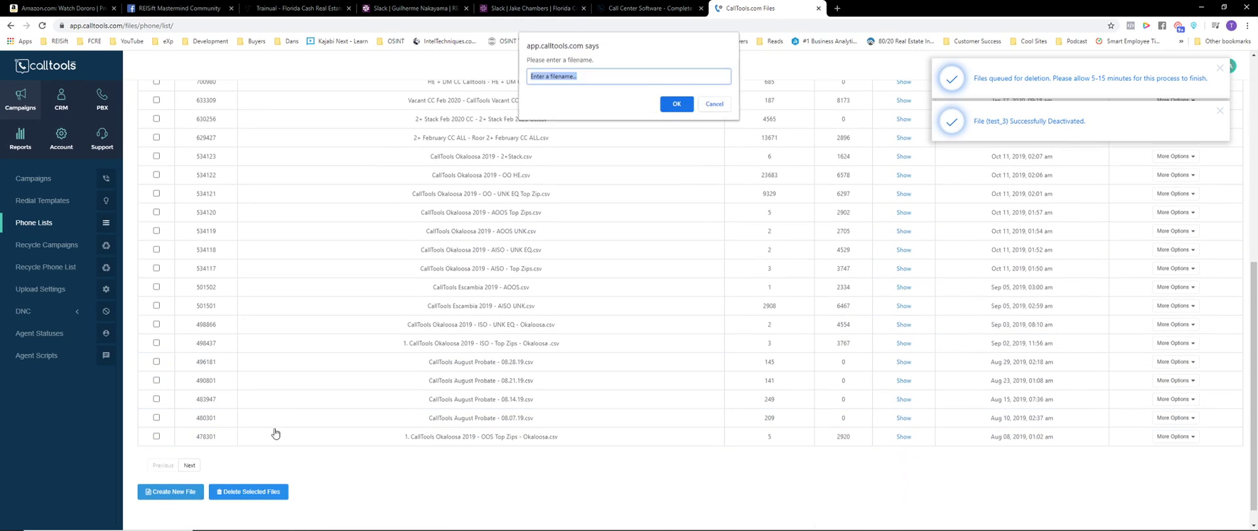
text(D4D)
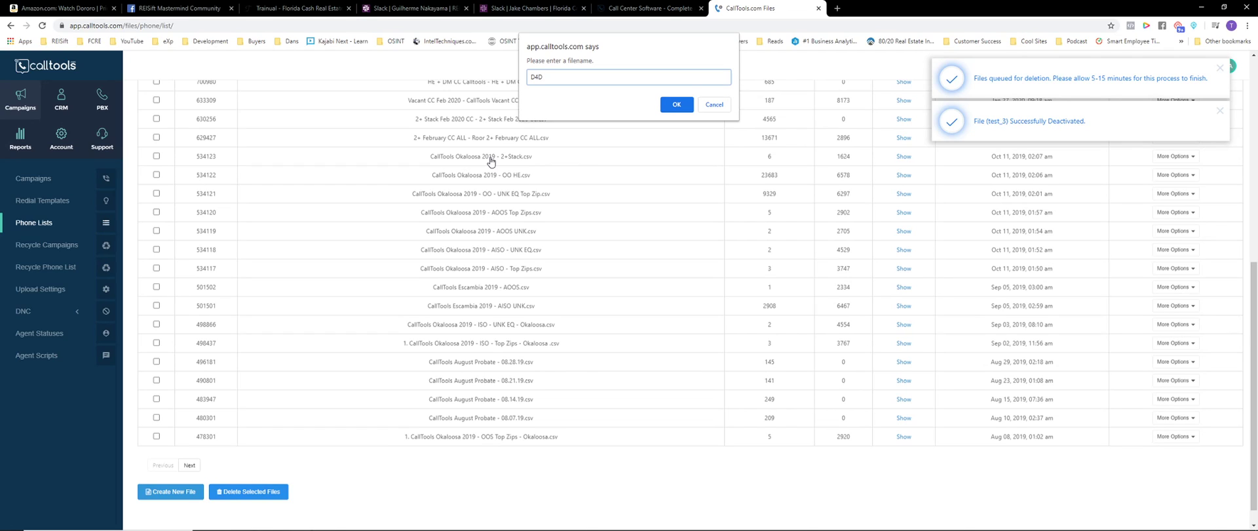
click(668, 110)
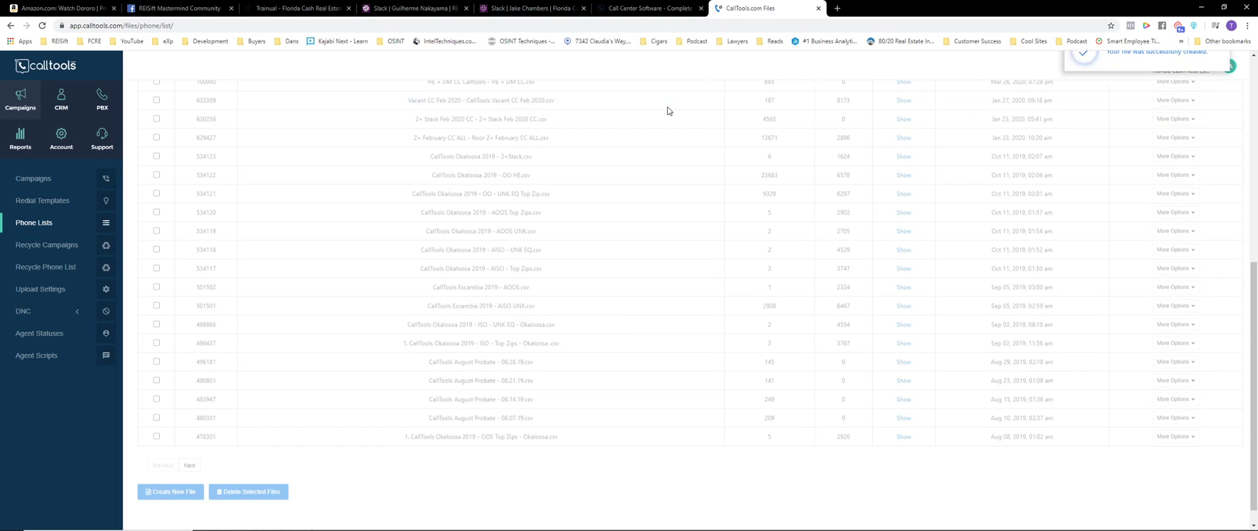
scroll(646, 155, up, 7)
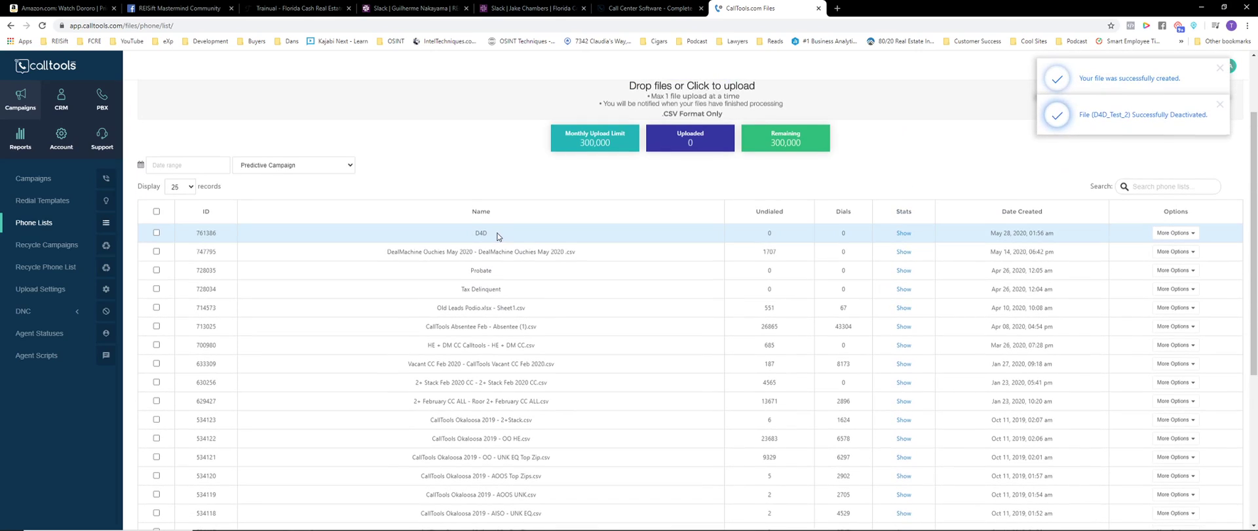
Open reisift.io in a new browser tab, log in and show the property records
click(837, 8)
text(re)
key(Return)
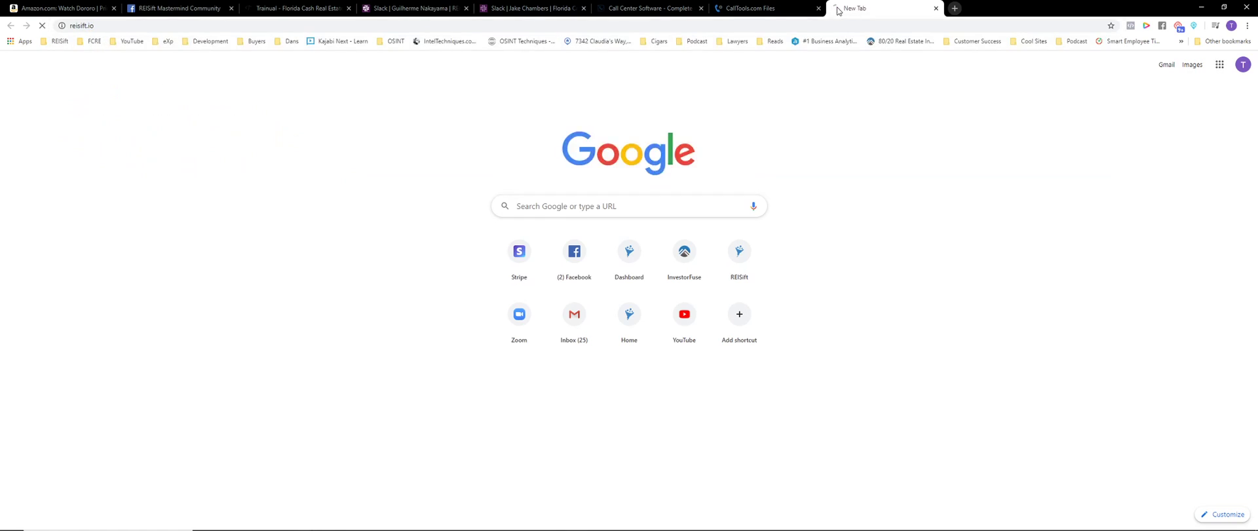
click(857, 77)
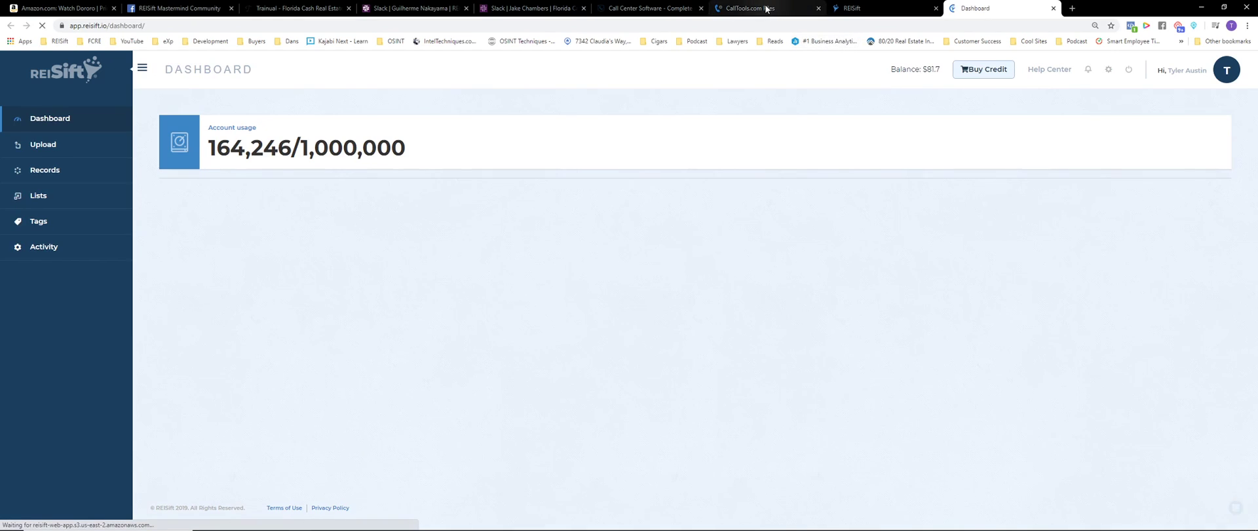
click(47, 172)
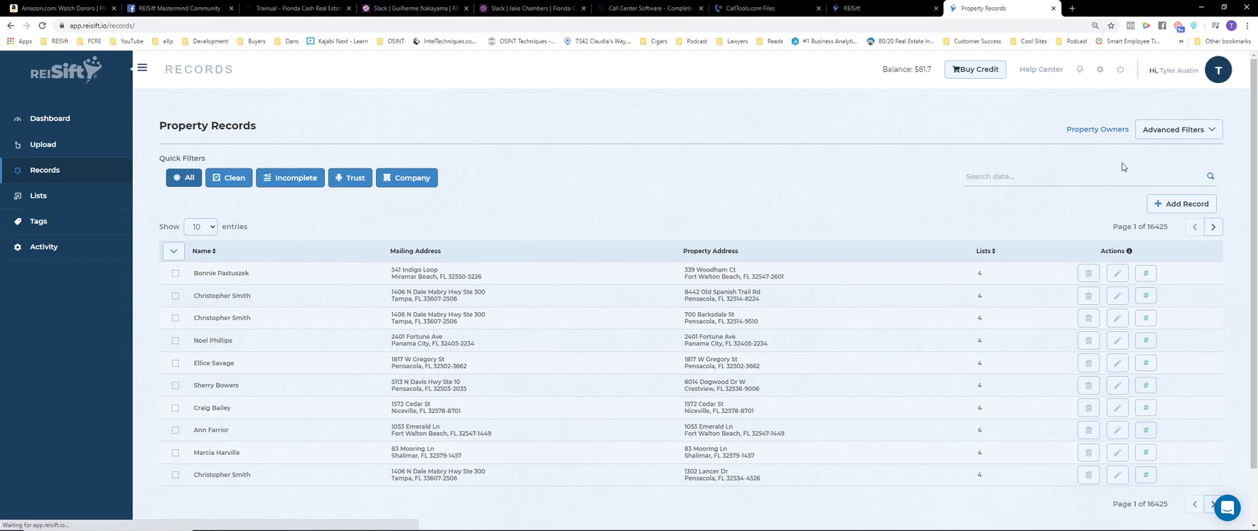
Filter the property records by the tag DealMachine Ouchies May 2020 CC
click(1172, 129)
click(748, 166)
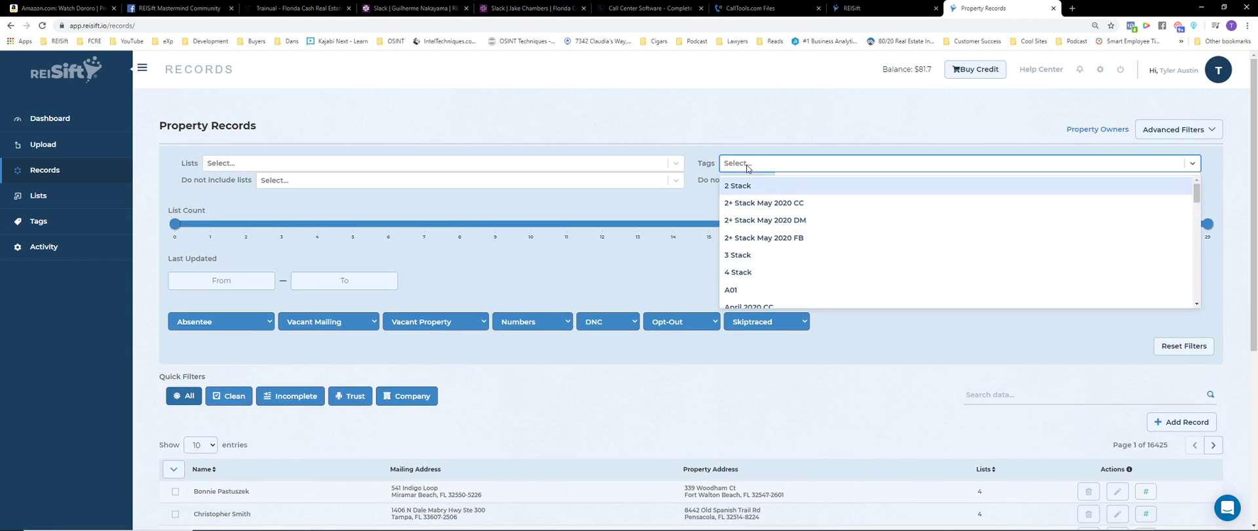
text(de)
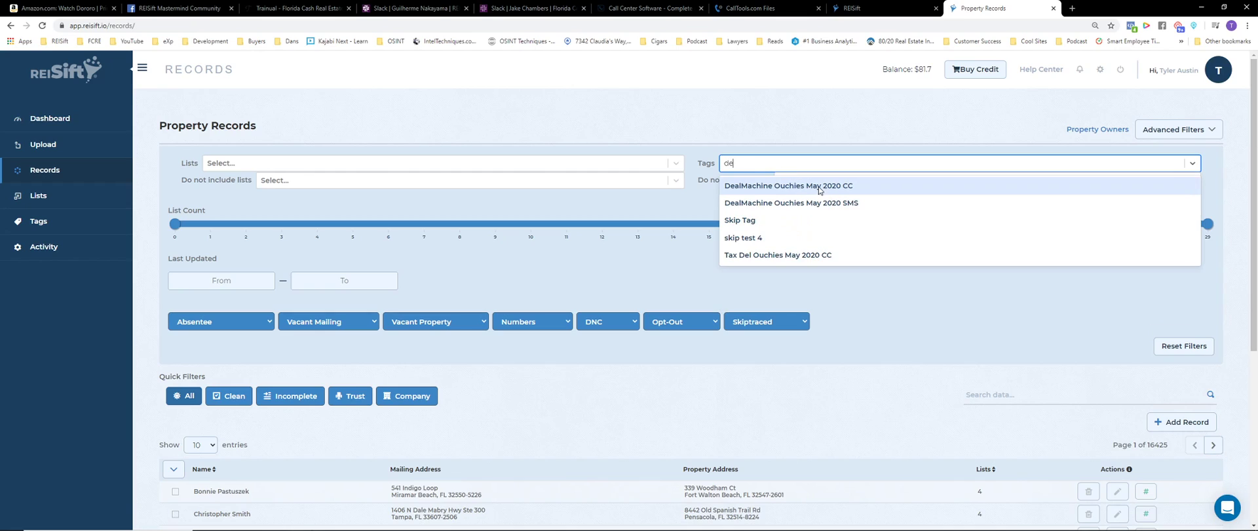
click(840, 187)
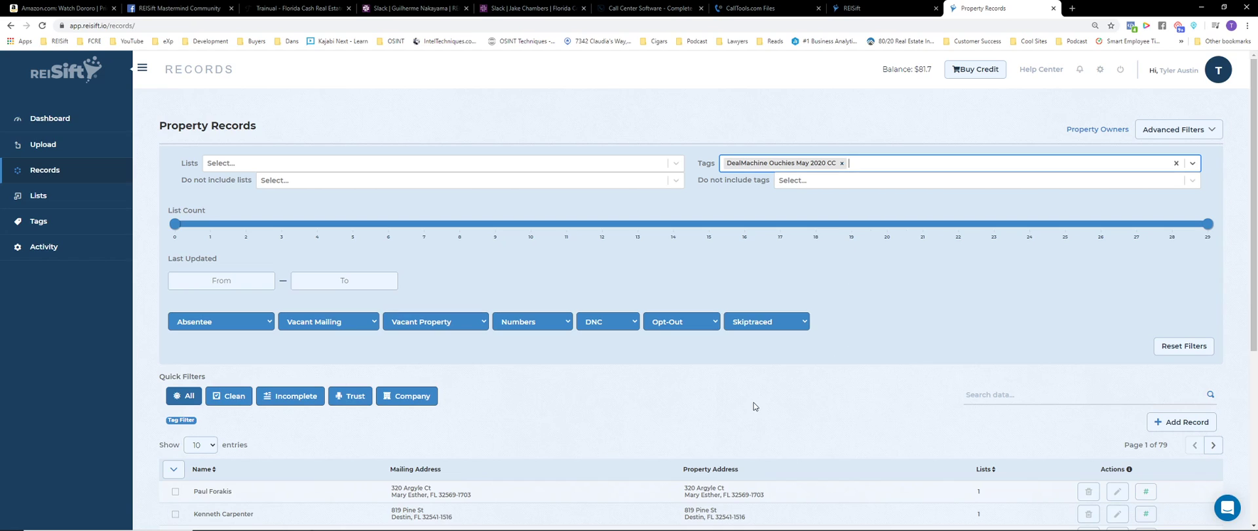
scroll(765, 401, down, 2)
scroll(765, 398, up, 1)
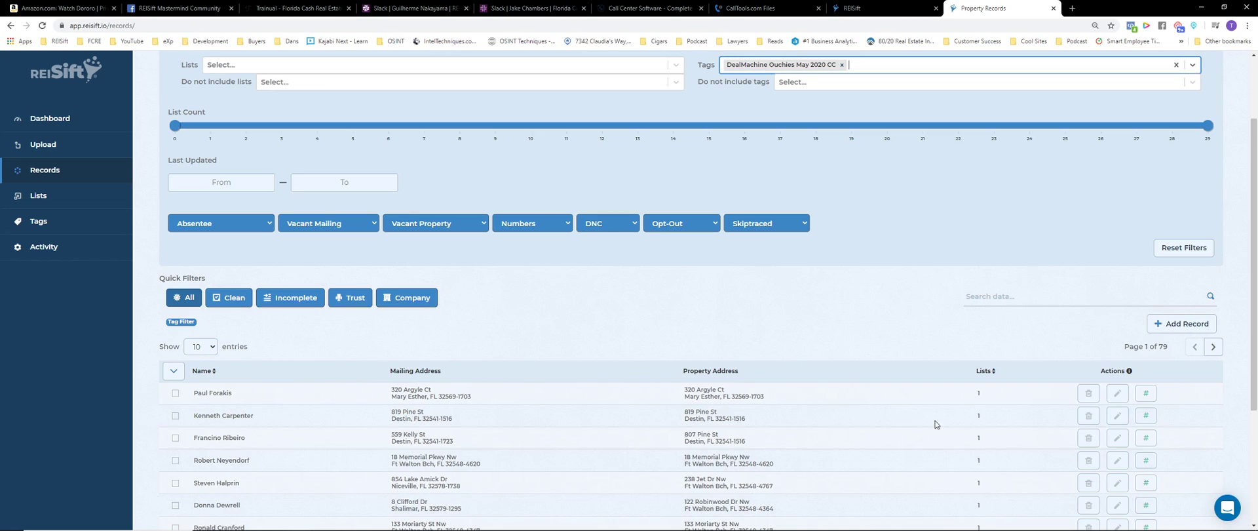
View the details of the first filtered property record and close them again
click(1133, 396)
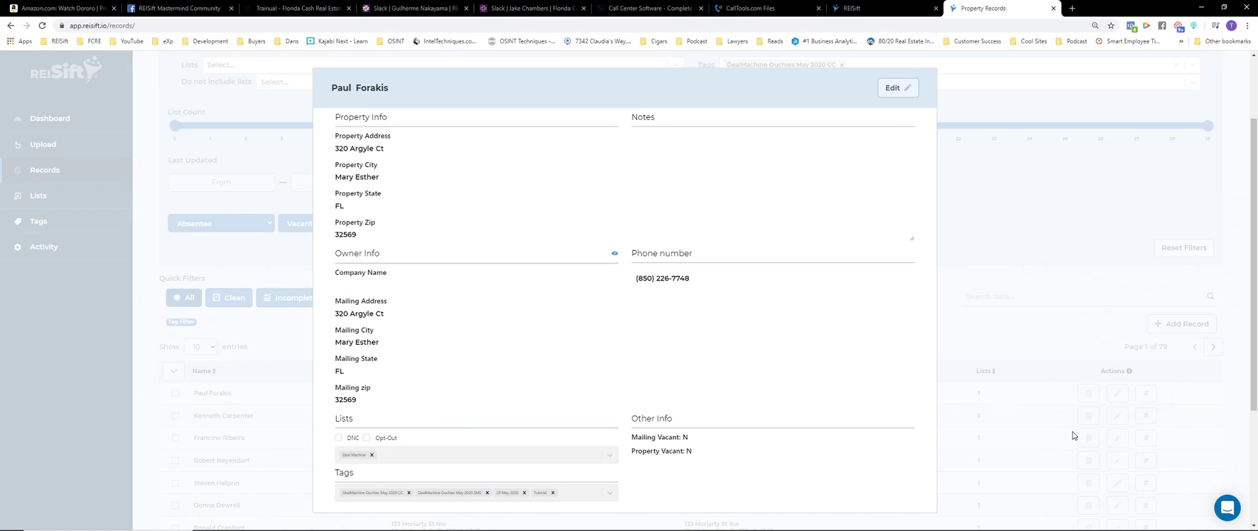
click(1113, 429)
click(1117, 415)
click(1047, 361)
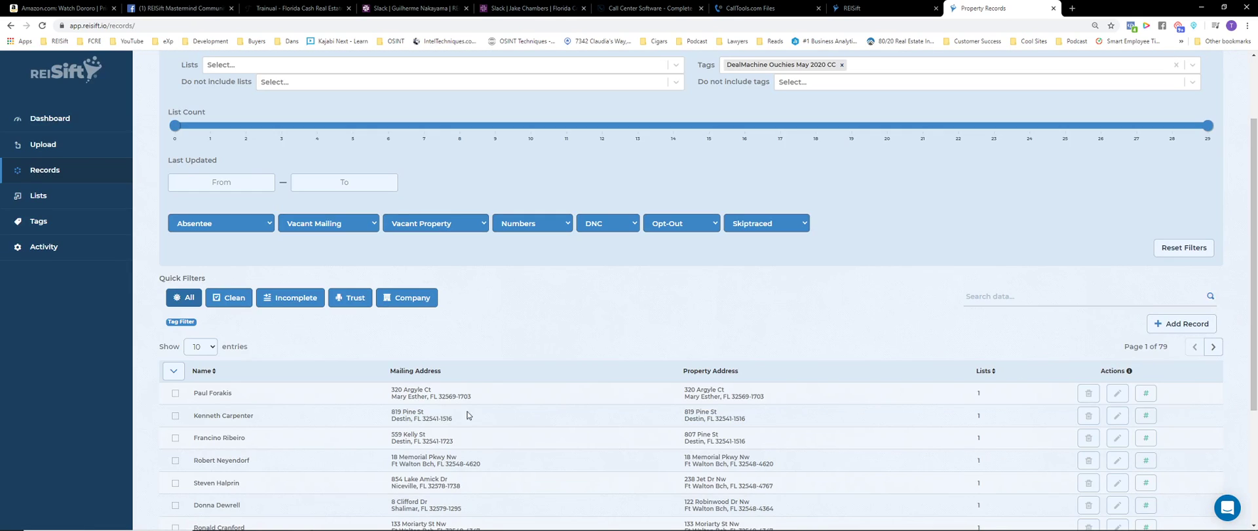
Select all filtered records and choose the CallTools integration as the action for them
click(173, 370)
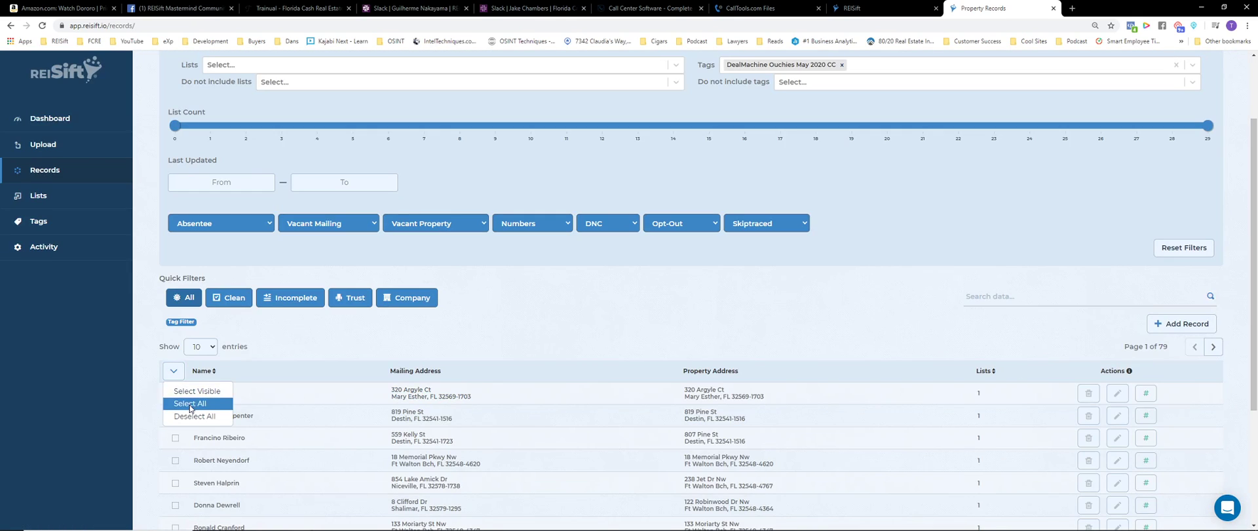
click(190, 404)
click(289, 348)
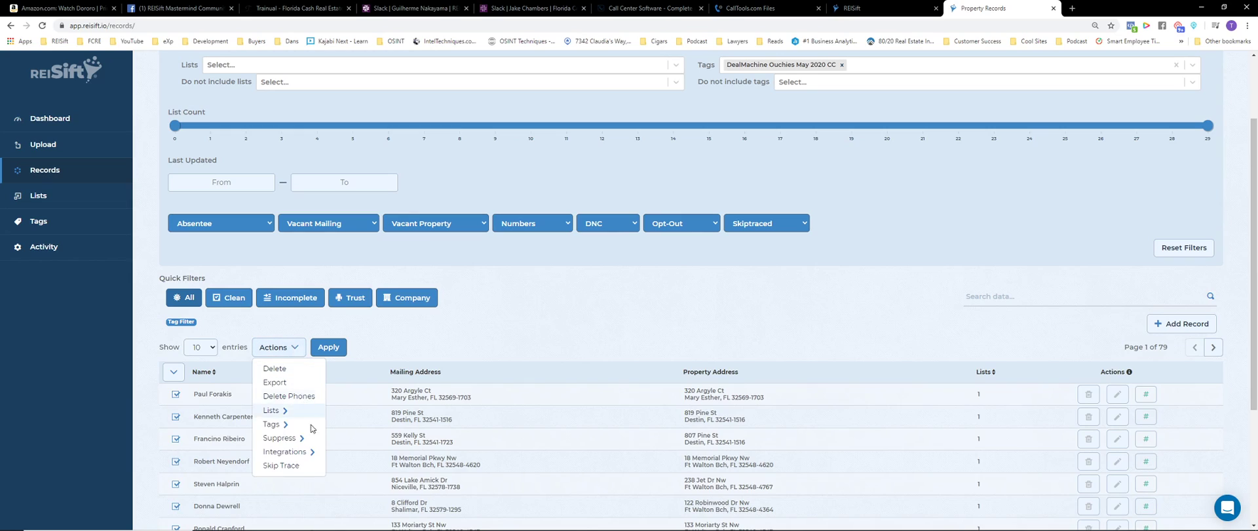
mouse_move(301, 451)
click(376, 458)
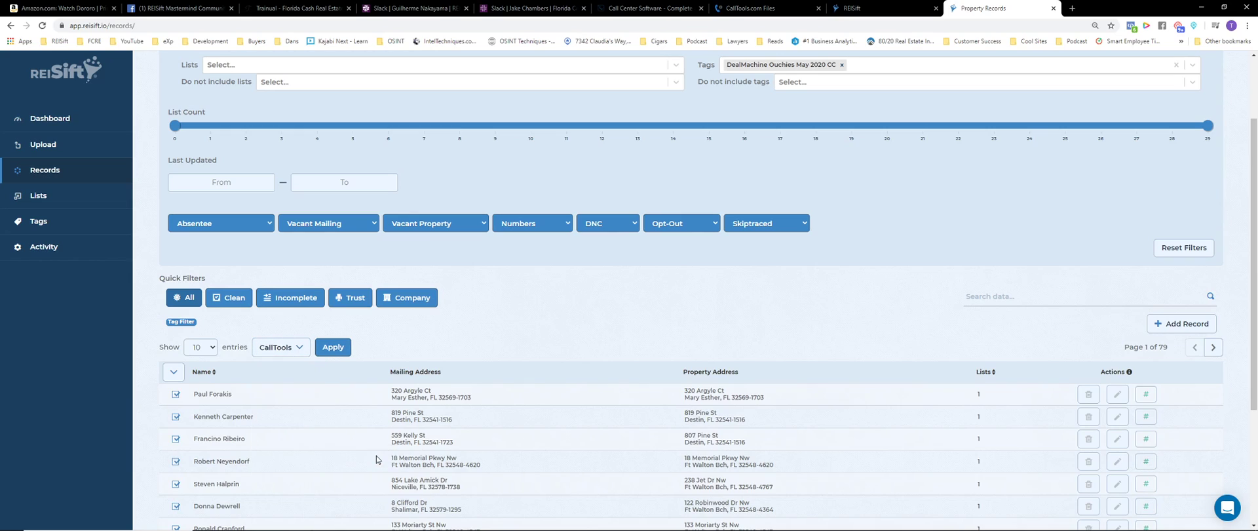
Copy the ID of the D4D phone list in CallTools and return to the REISift records
click(770, 8)
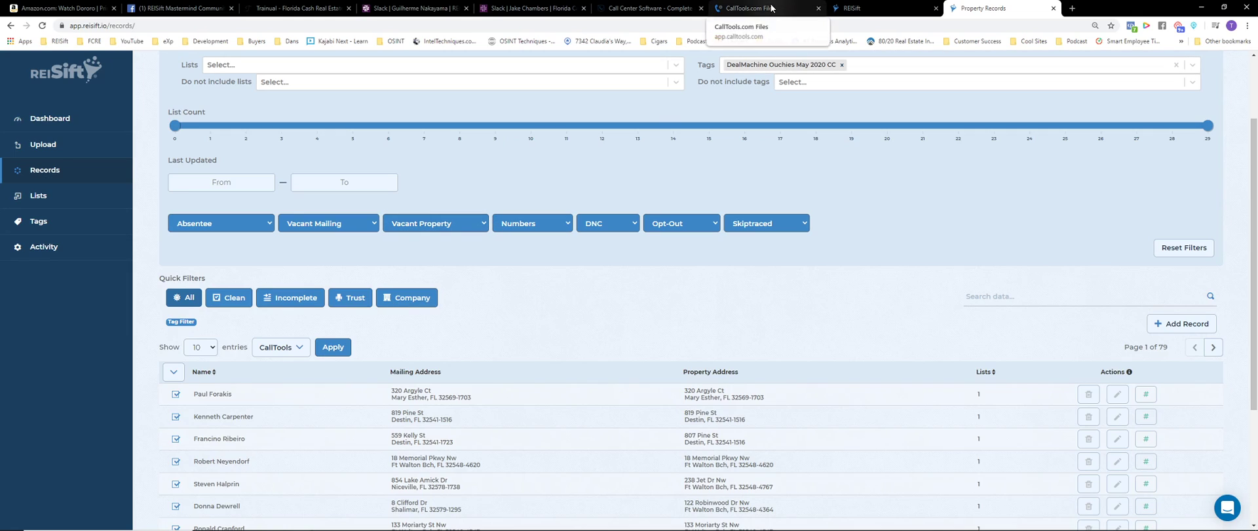
double_click(207, 233)
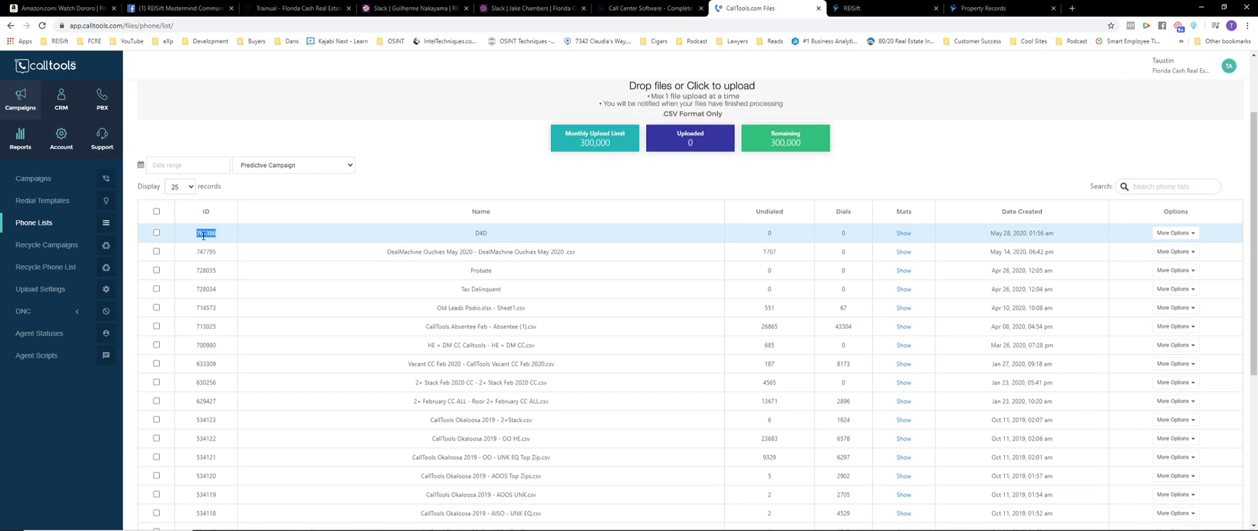
right_click(207, 233)
click(220, 243)
click(973, 7)
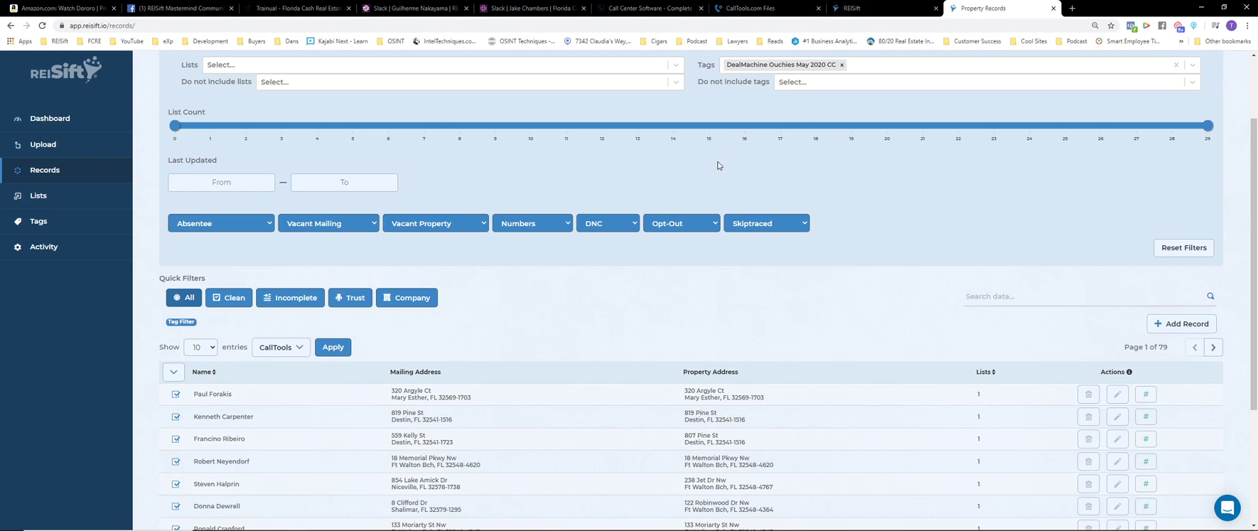
Apply the CallTools action and submit 761386 as the CallTools List ID for the records
click(333, 347)
click(599, 296)
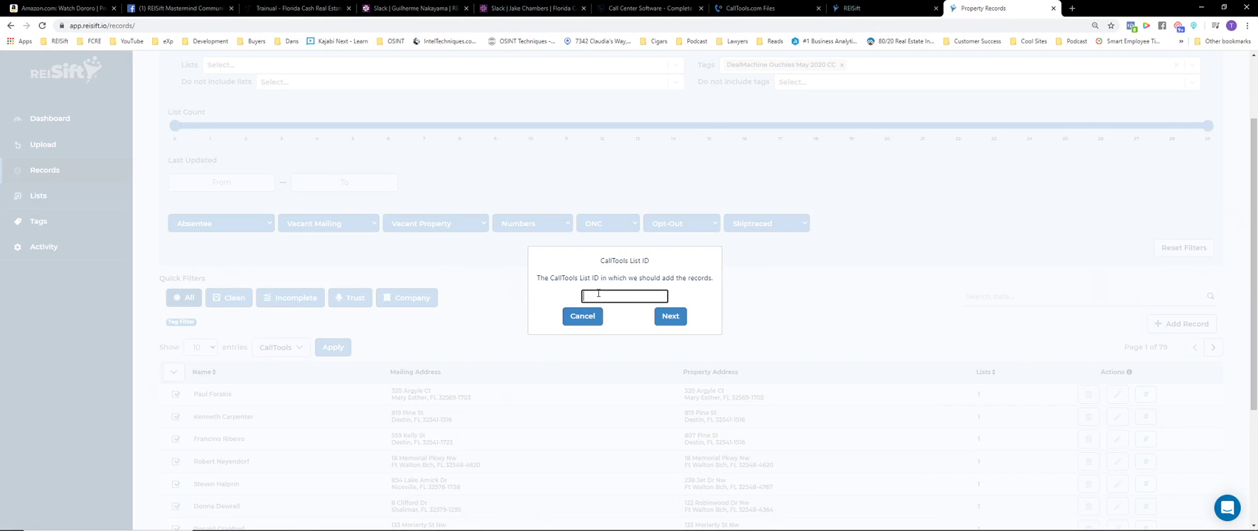
right_click(598, 295)
click(624, 369)
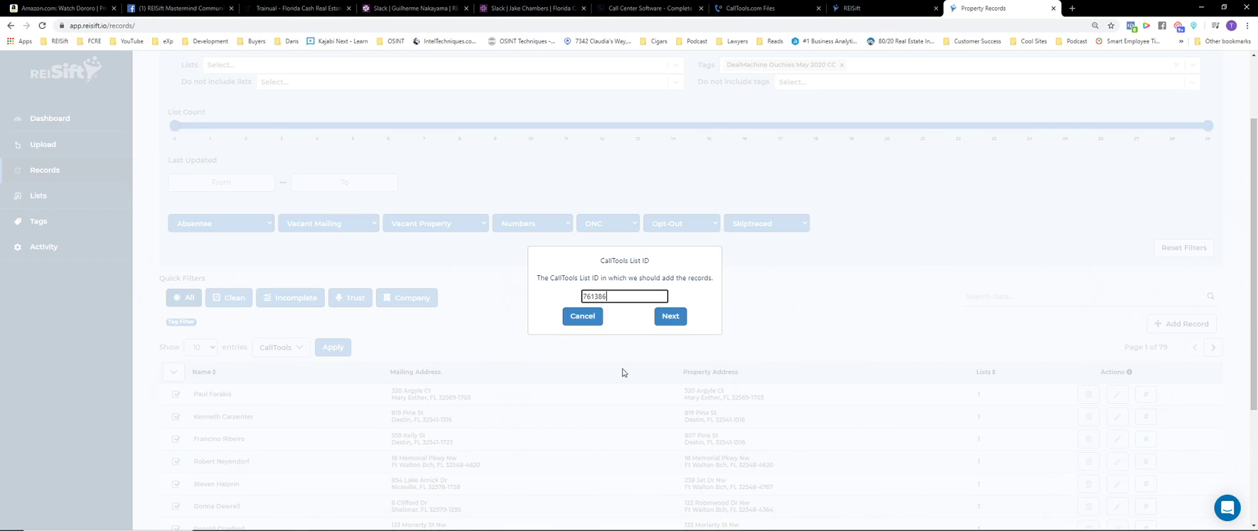
click(668, 320)
Create the tag "Calltools May 2020" for the sent records and confirm the transfer
click(551, 294)
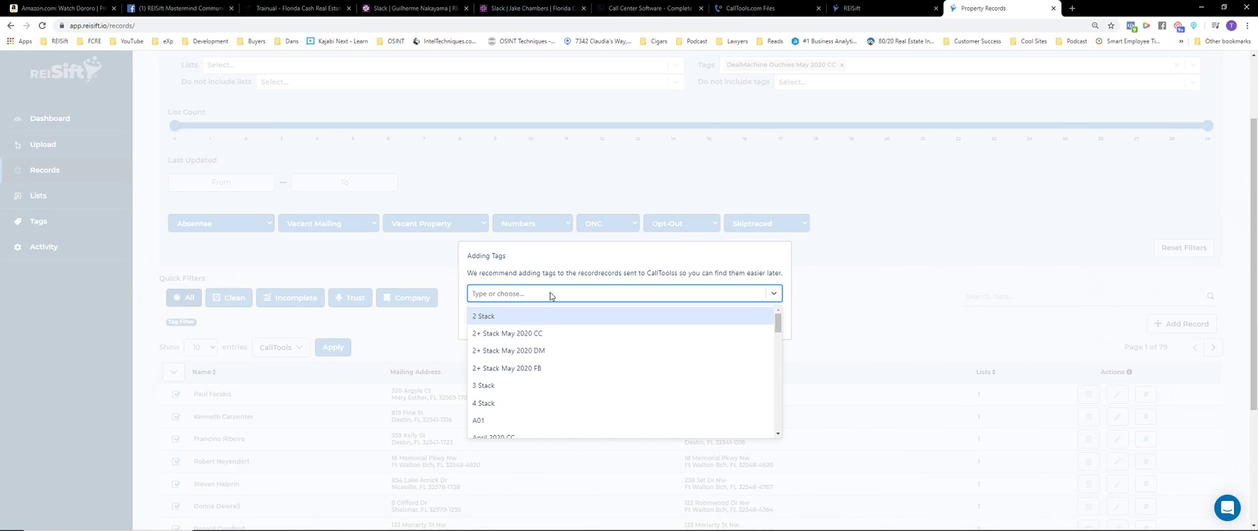
text(Calltools May 2020)
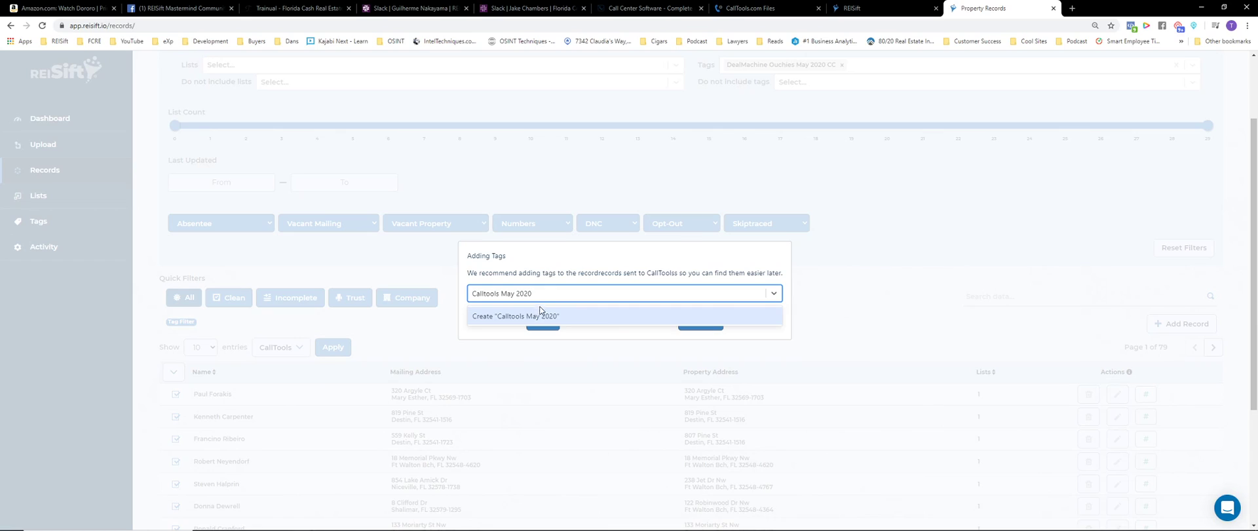
click(544, 316)
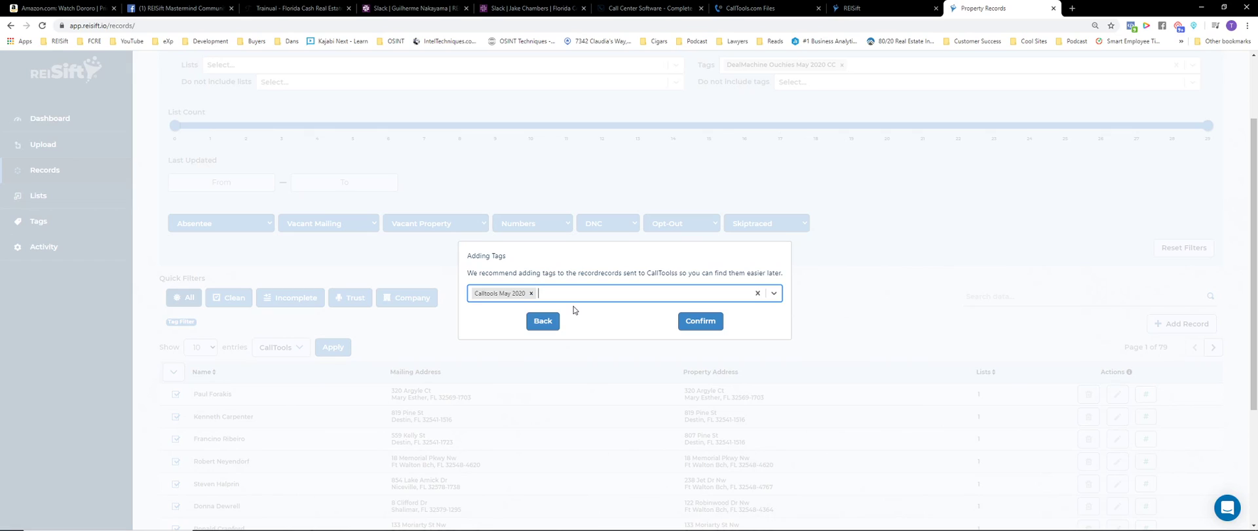
click(699, 321)
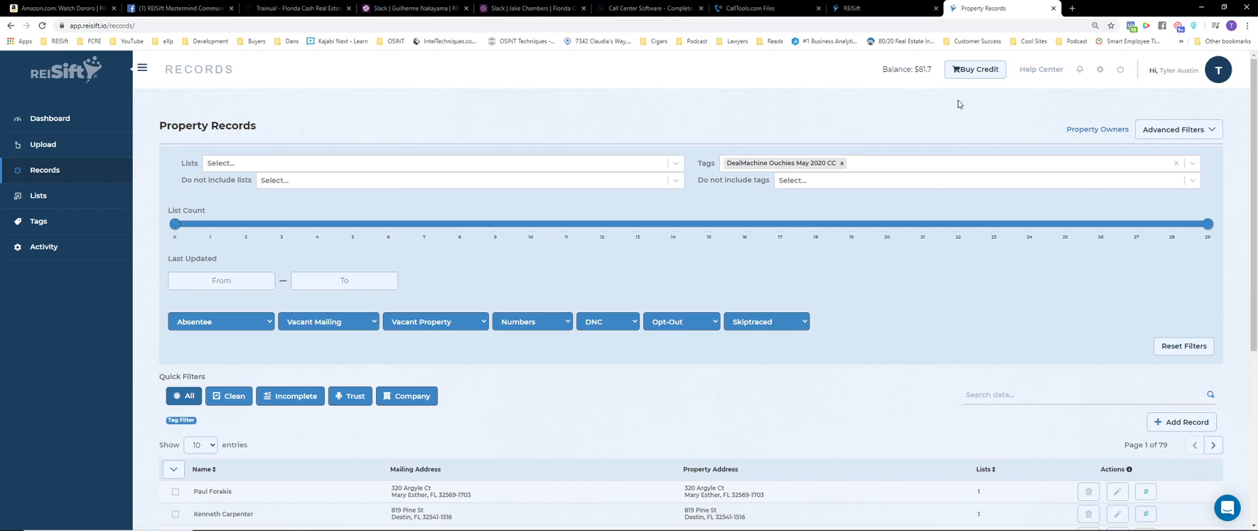
Open the CallTools integration settings with the API token field in REISift, then switch to the account section of CallTools
click(1102, 74)
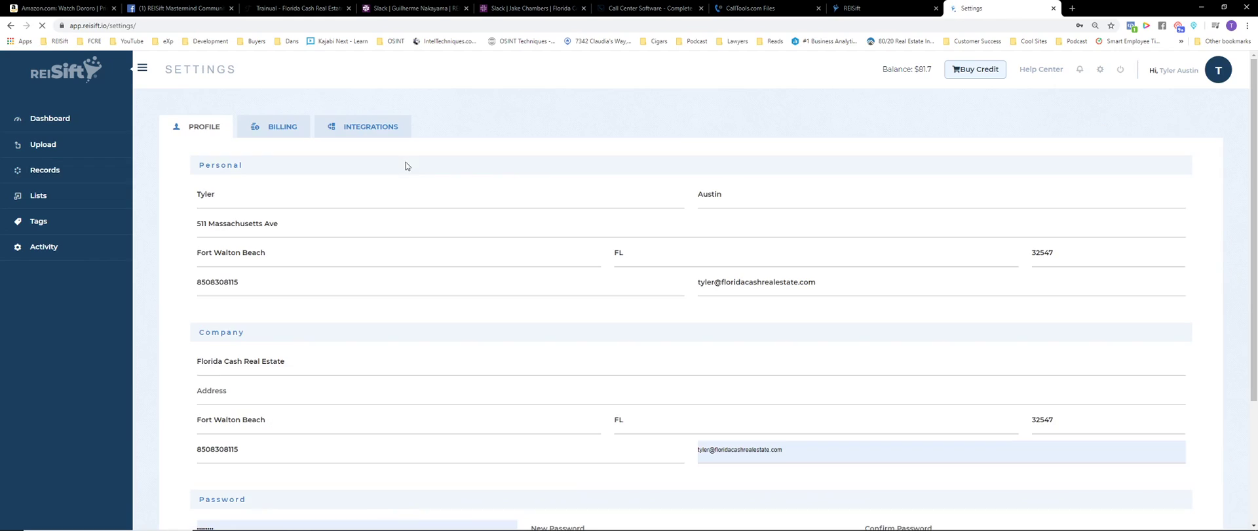
click(373, 131)
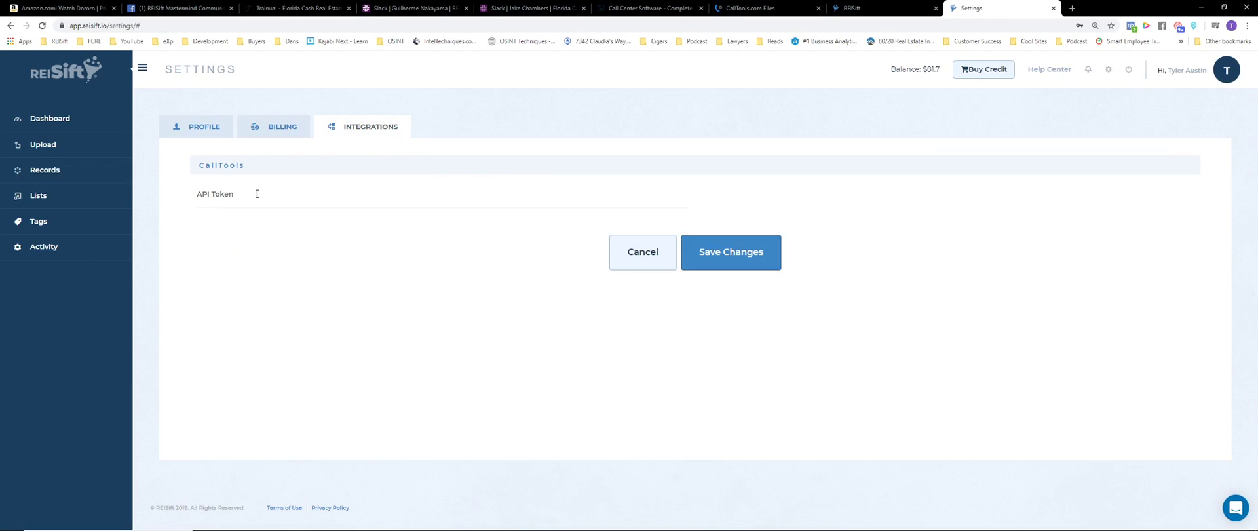
click(760, 8)
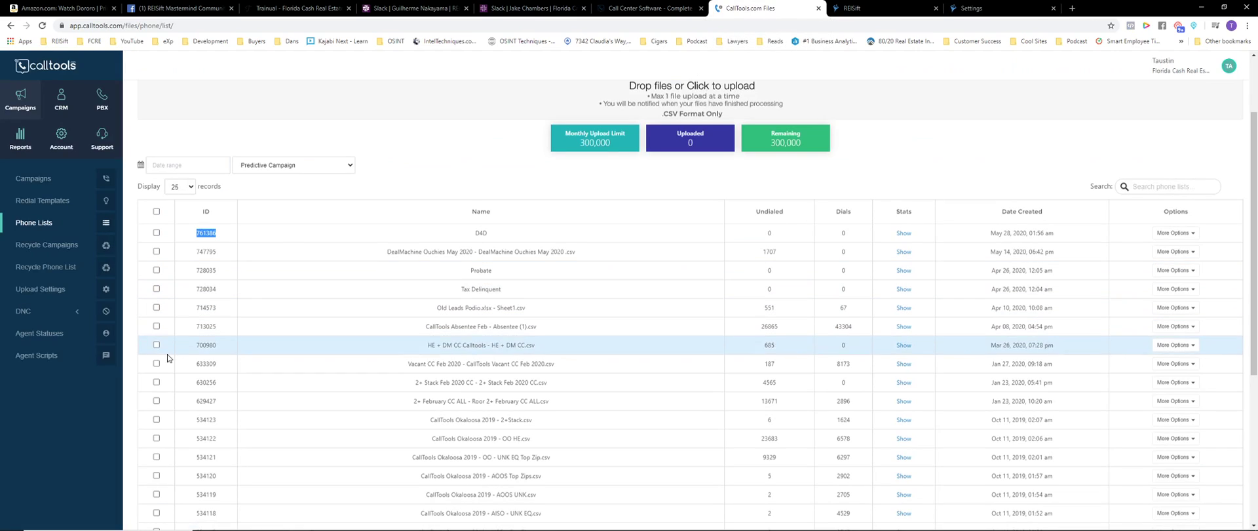
click(63, 153)
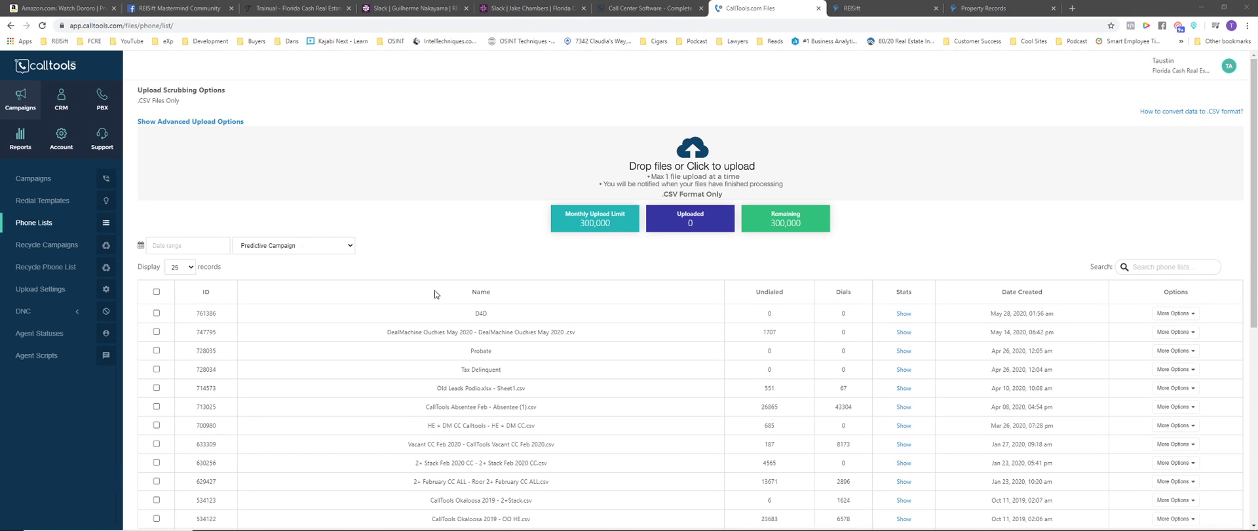
Copy the ID of the D4D phone list in CallTools and return to the REISift property records
click(968, 9)
click(896, 5)
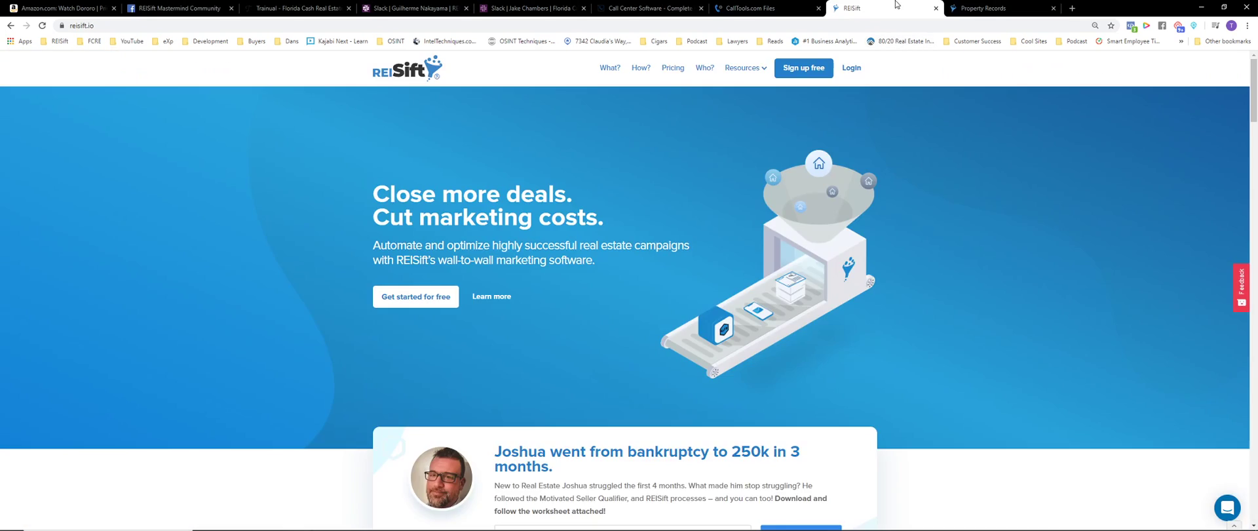
click(793, 5)
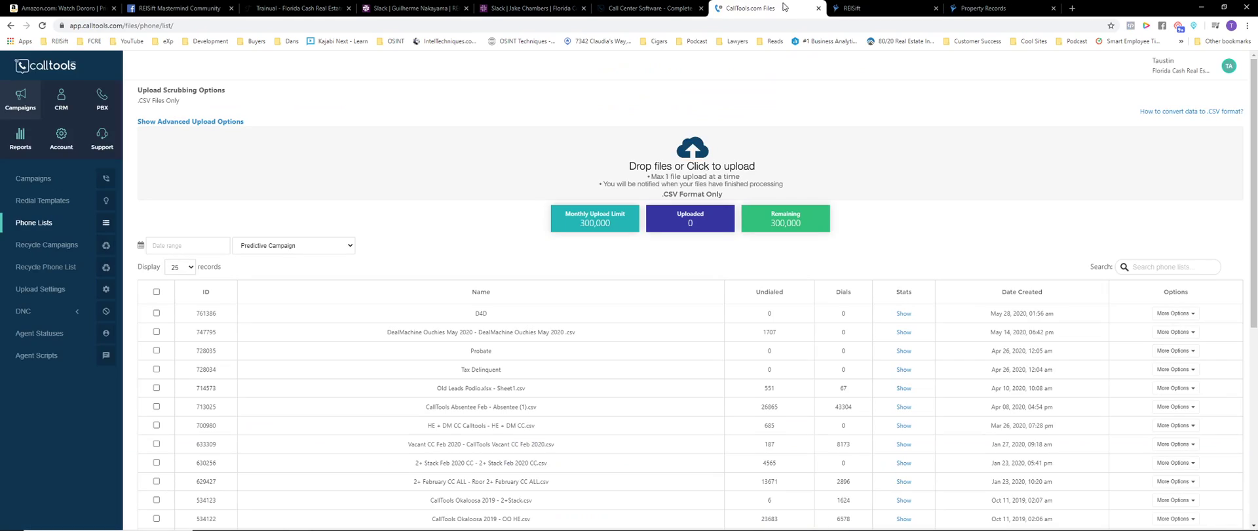
double_click(485, 313)
double_click(206, 313)
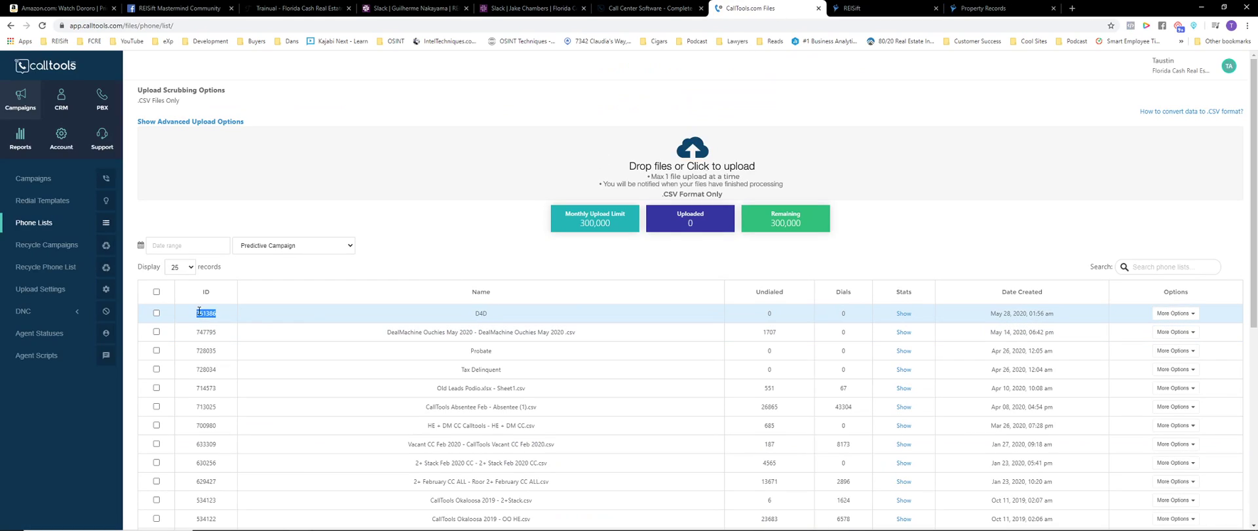
right_click(206, 313)
click(223, 318)
click(951, 8)
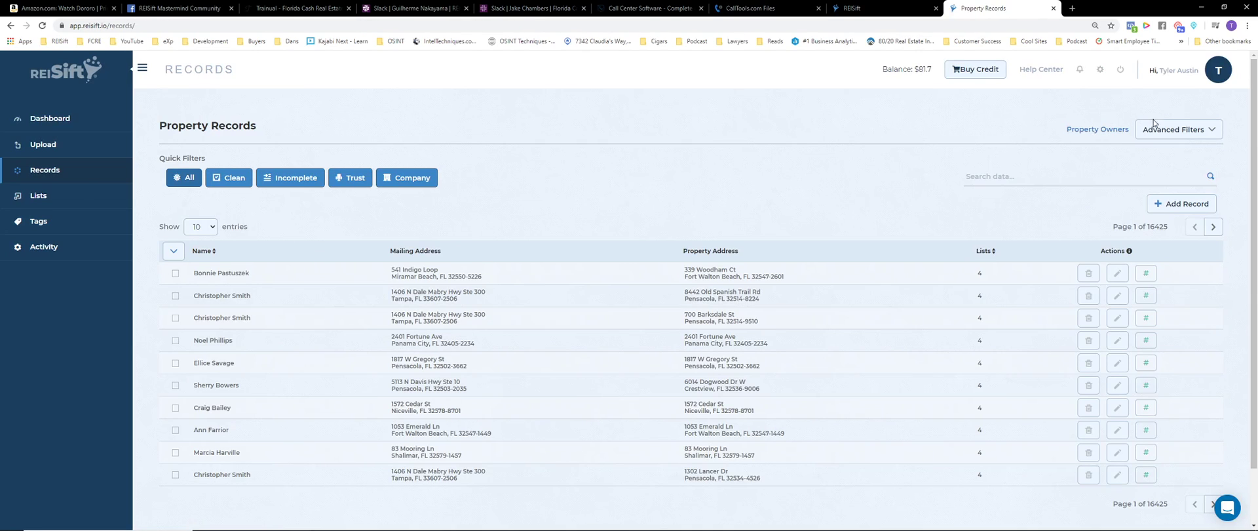
Filter the property records by the tag "DealMachine Ouchies May 2020 CC"
click(1178, 128)
click(735, 168)
text(cal)
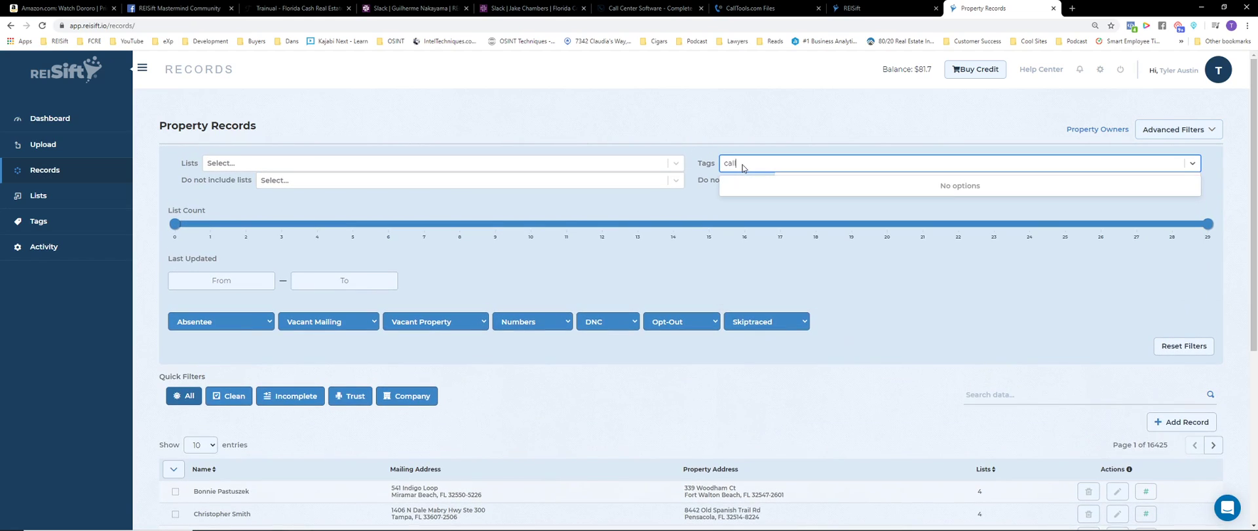
key(BackSpace)
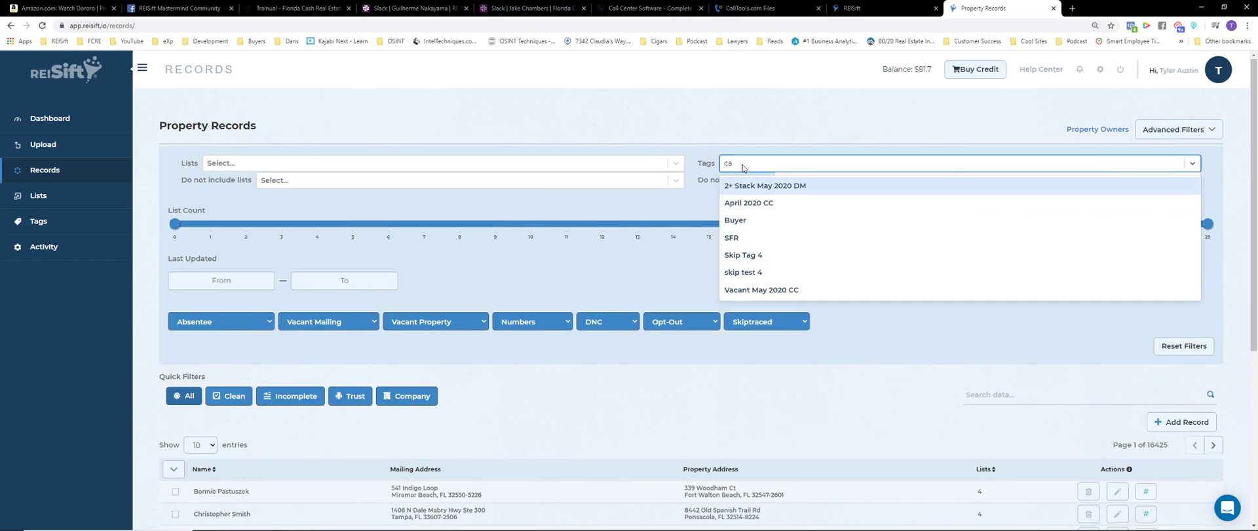
key(BackSpace)
key(BackSpace)
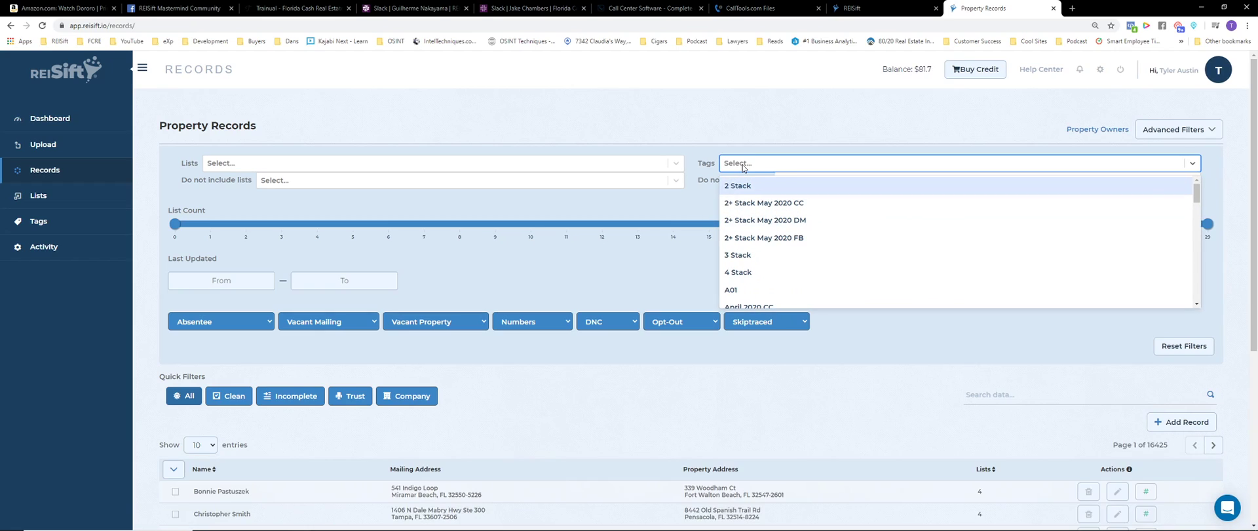
text(deal)
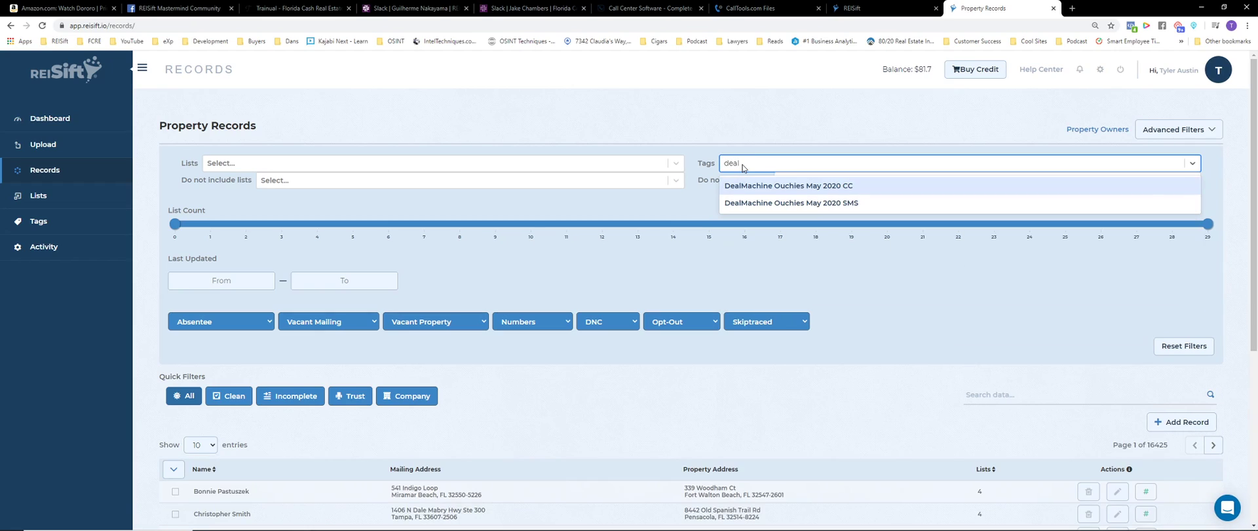
click(776, 185)
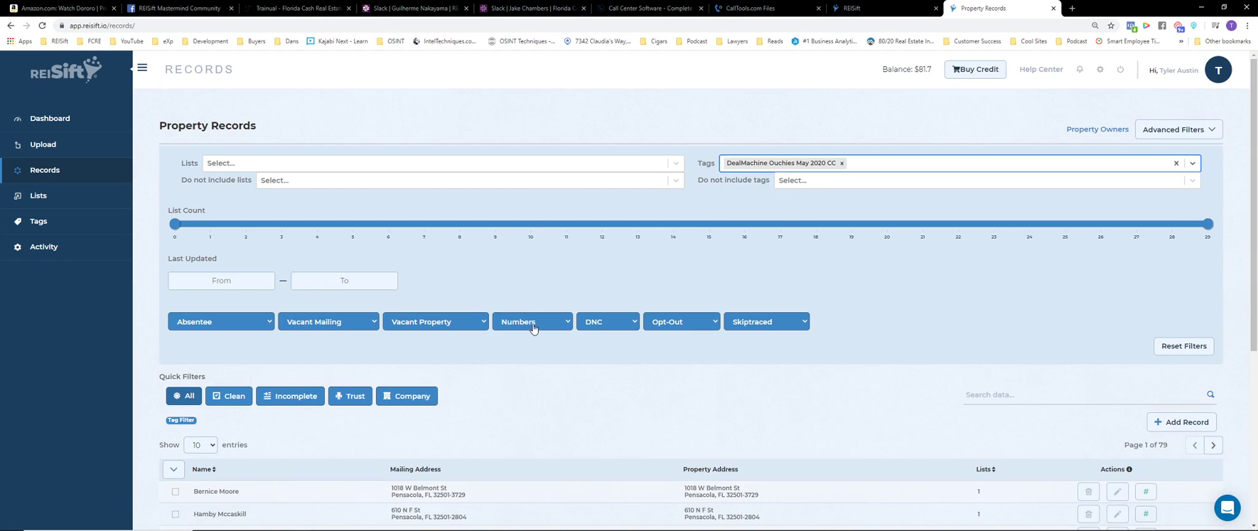
Select all records matching the tag filter and choose the CallTools integration as their action
scroll(532, 334, down, 2)
click(174, 370)
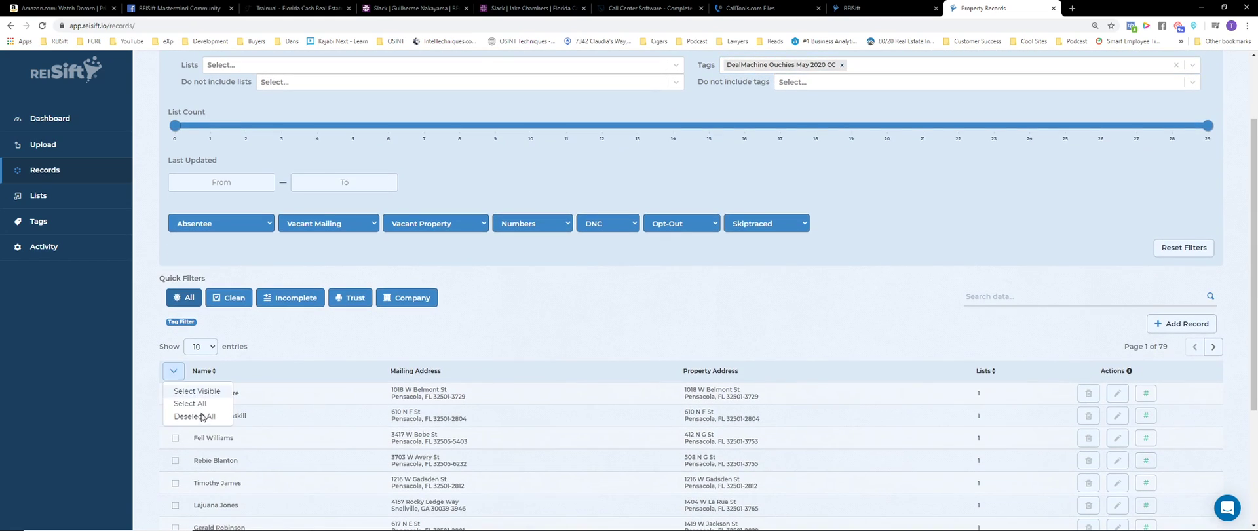
click(196, 405)
click(293, 348)
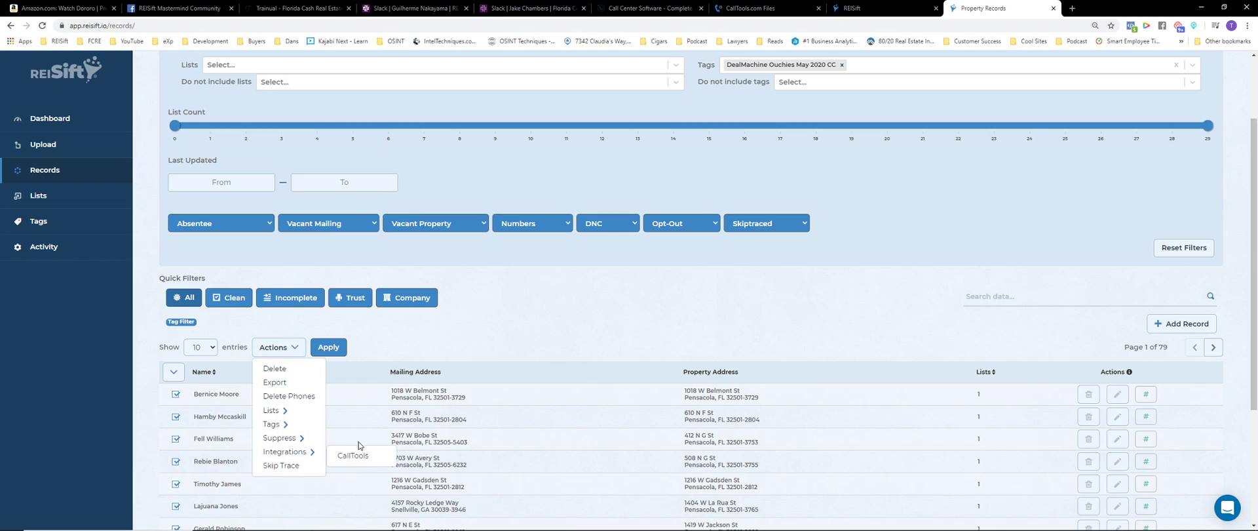
click(281, 452)
Apply the CallTools action and submit 761386 as the CallTools List ID
click(333, 346)
click(625, 296)
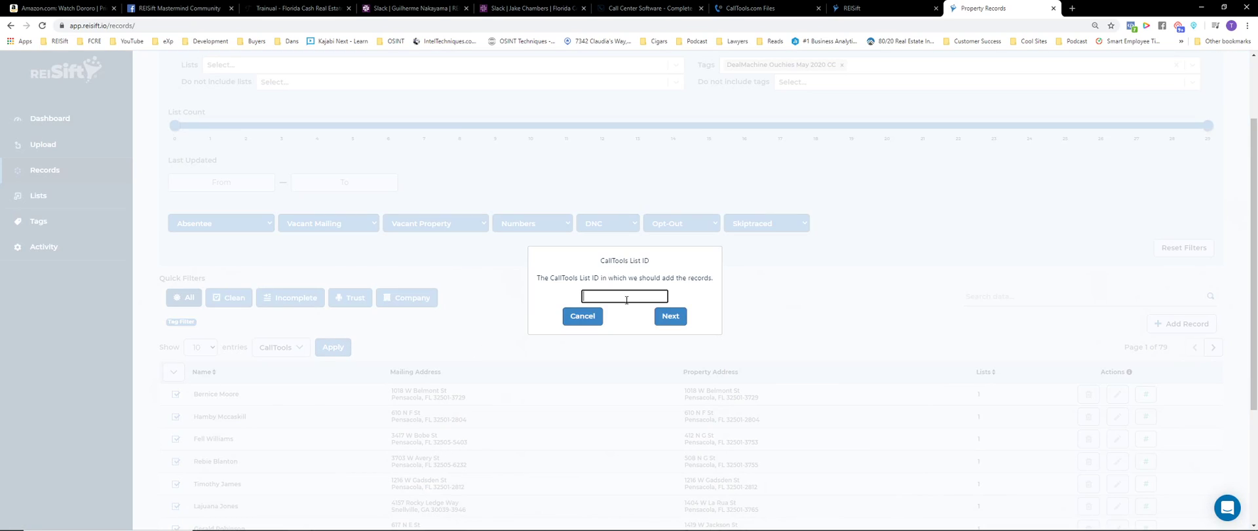
key(ctrl+v)
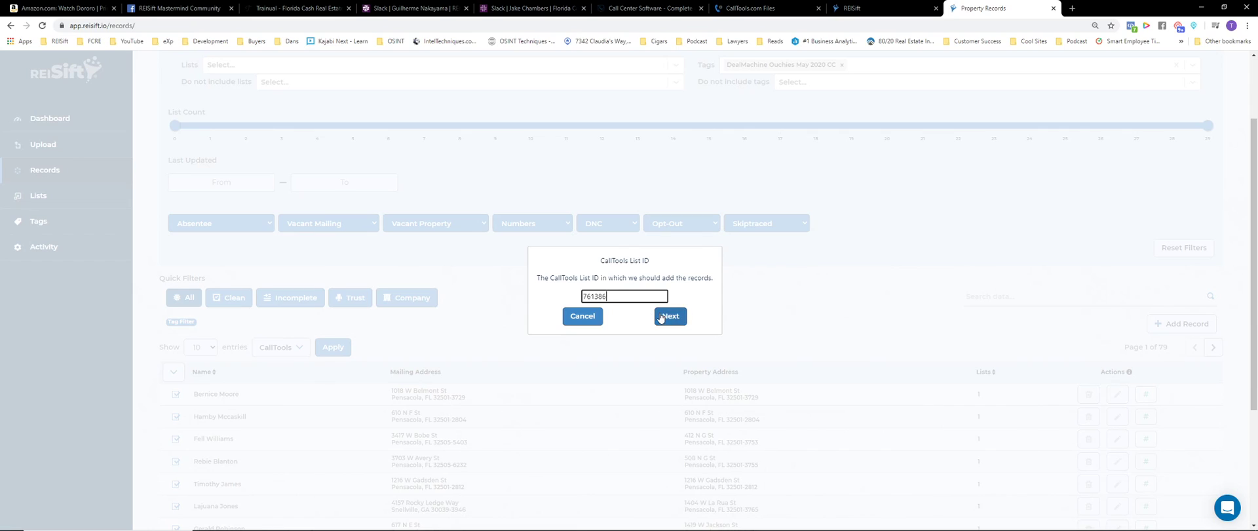
click(668, 317)
Create the tag "Calltools May 2020" for the records being sent and confirm the transfer to CallTools
click(593, 294)
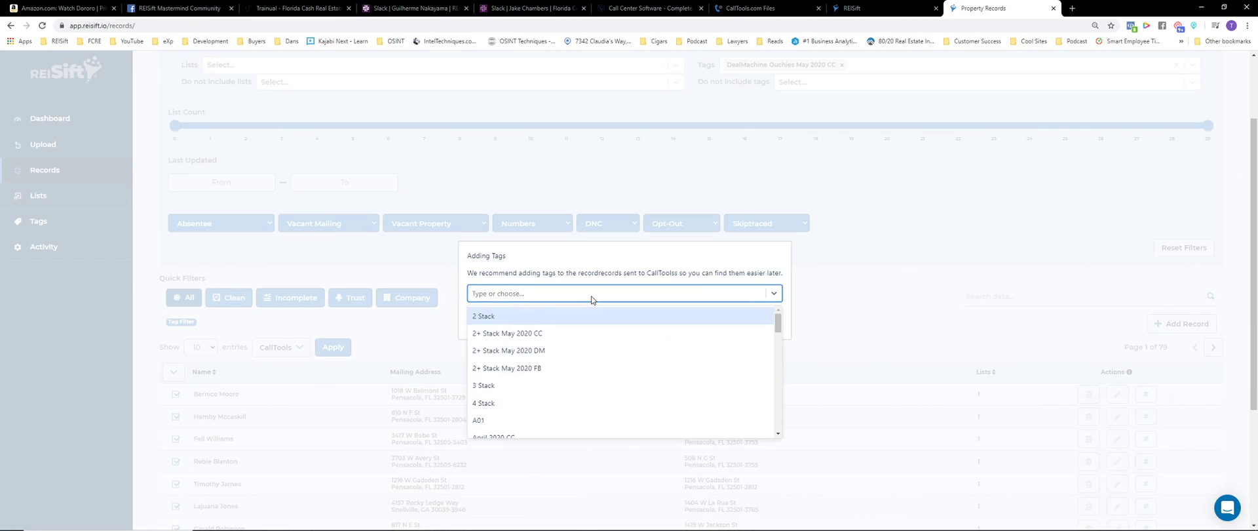
text(Calltools )
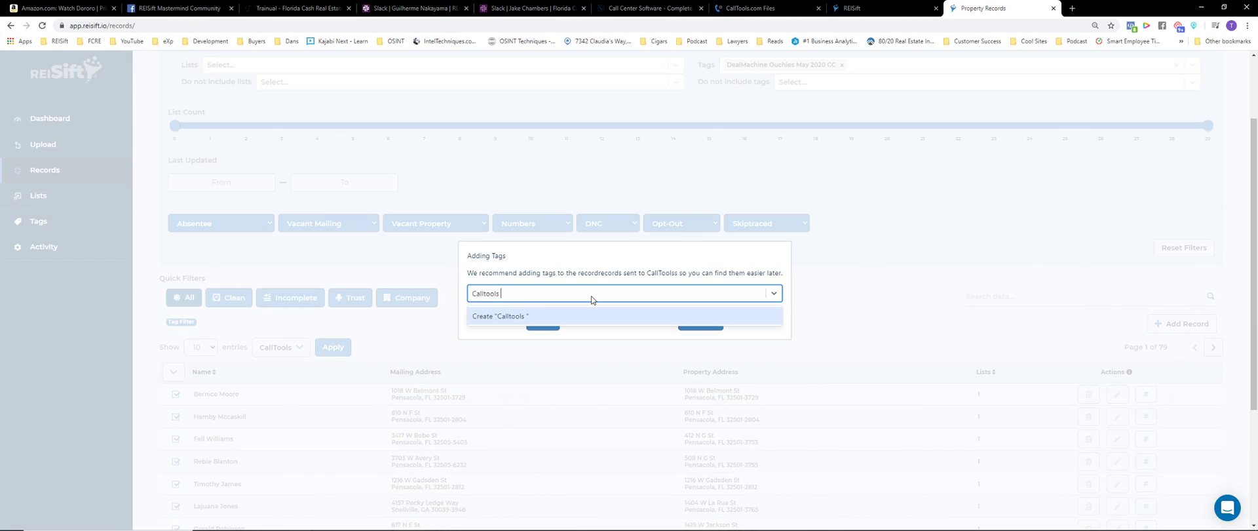
text(May 2020)
click(551, 316)
click(711, 324)
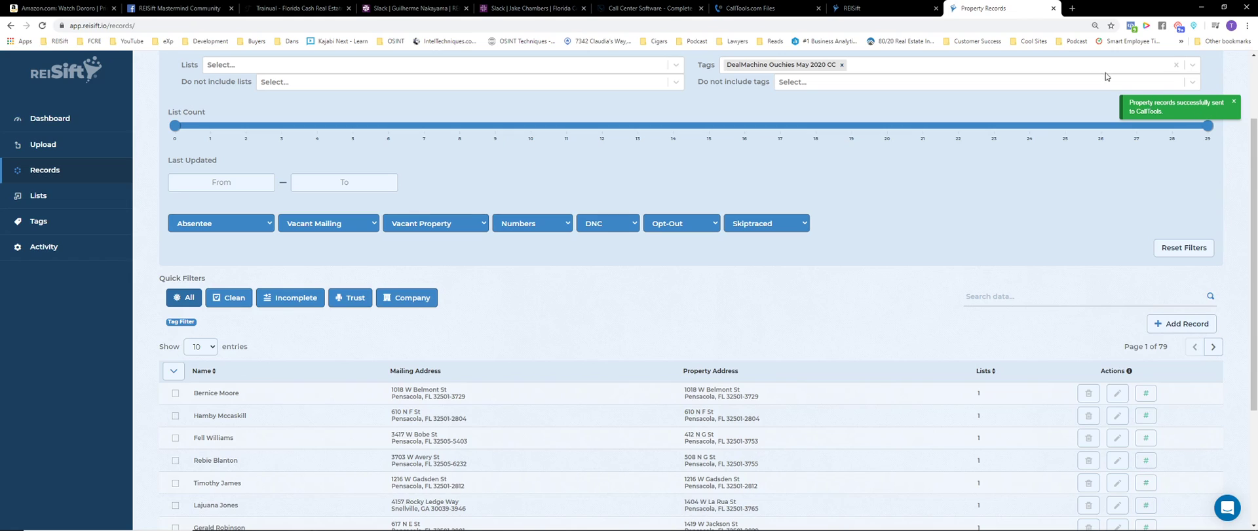
Switch to the CallTools phone lists and reload them repeatedly to check the undialed count of the D4D list
click(770, 6)
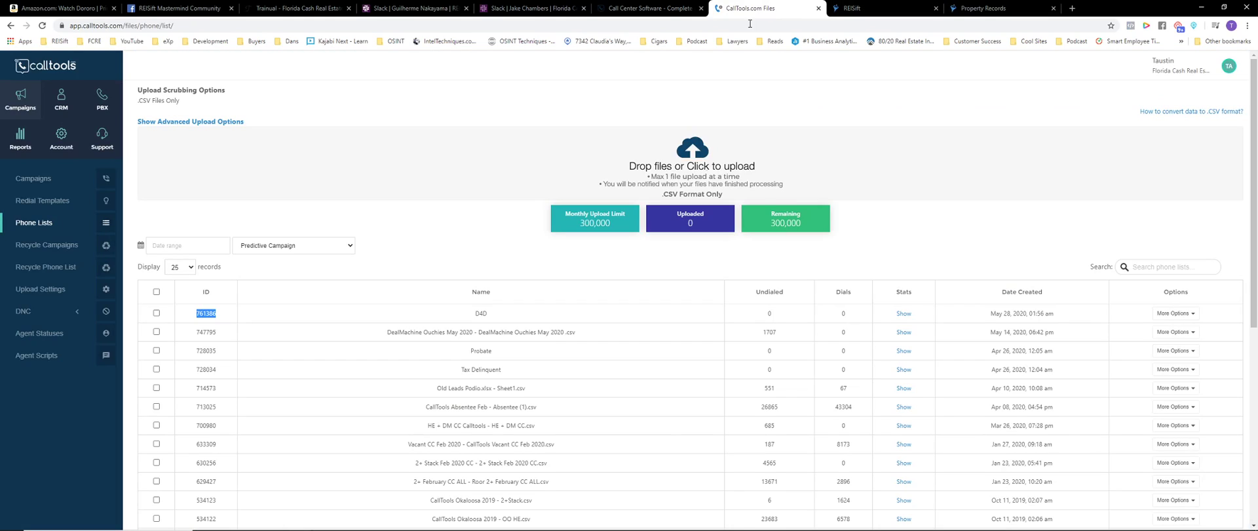
click(42, 26)
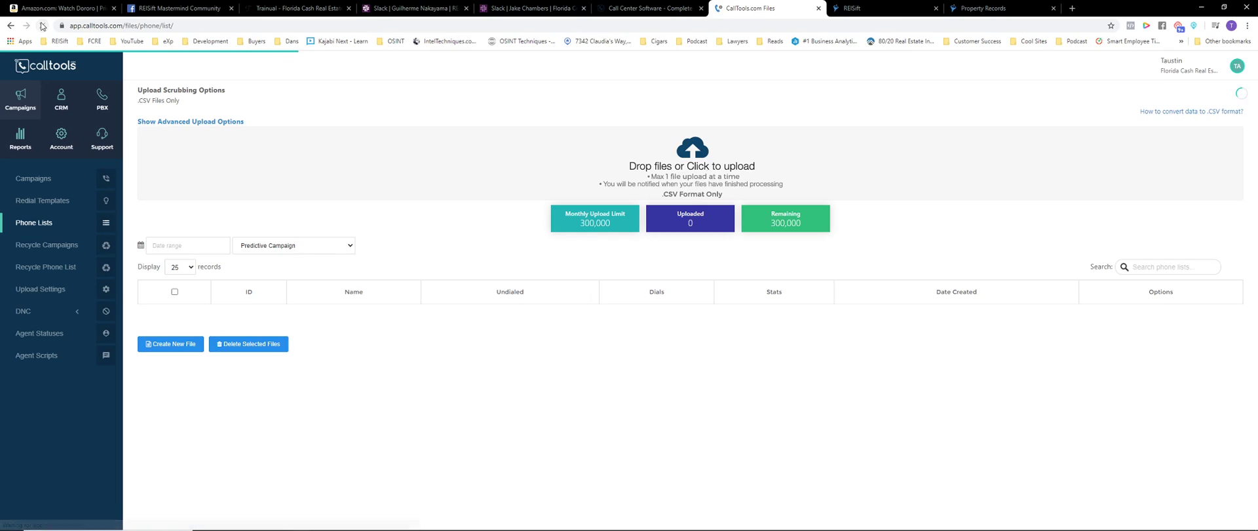
double_click(769, 313)
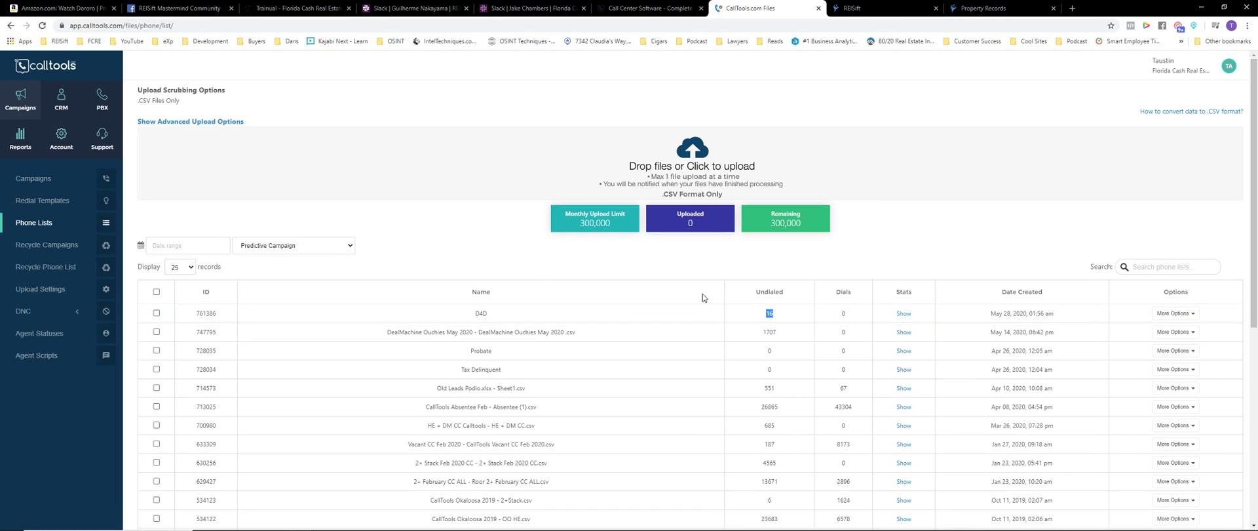
key(F5)
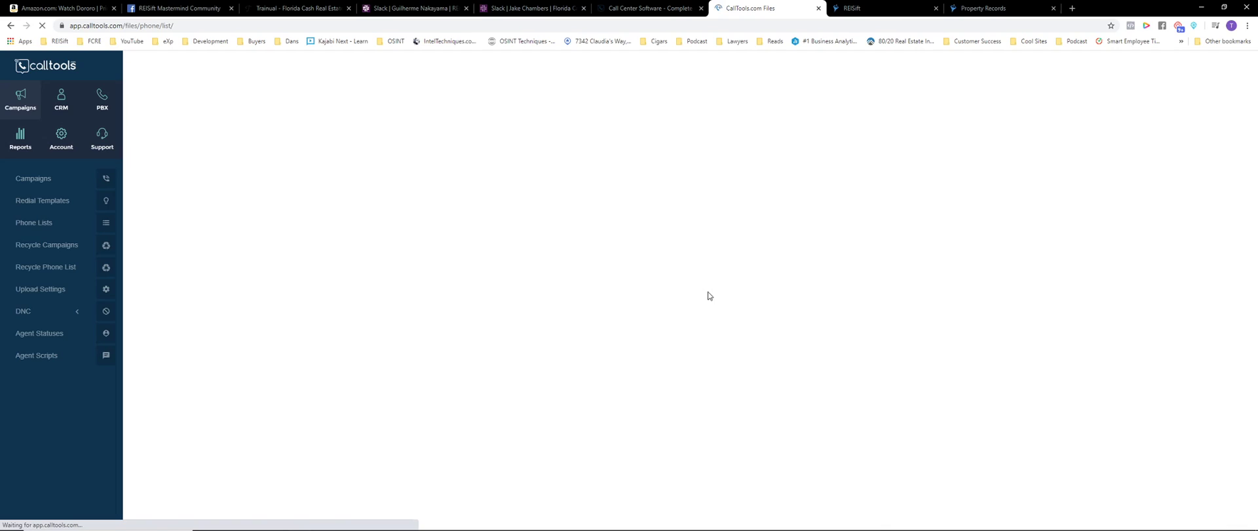
double_click(769, 313)
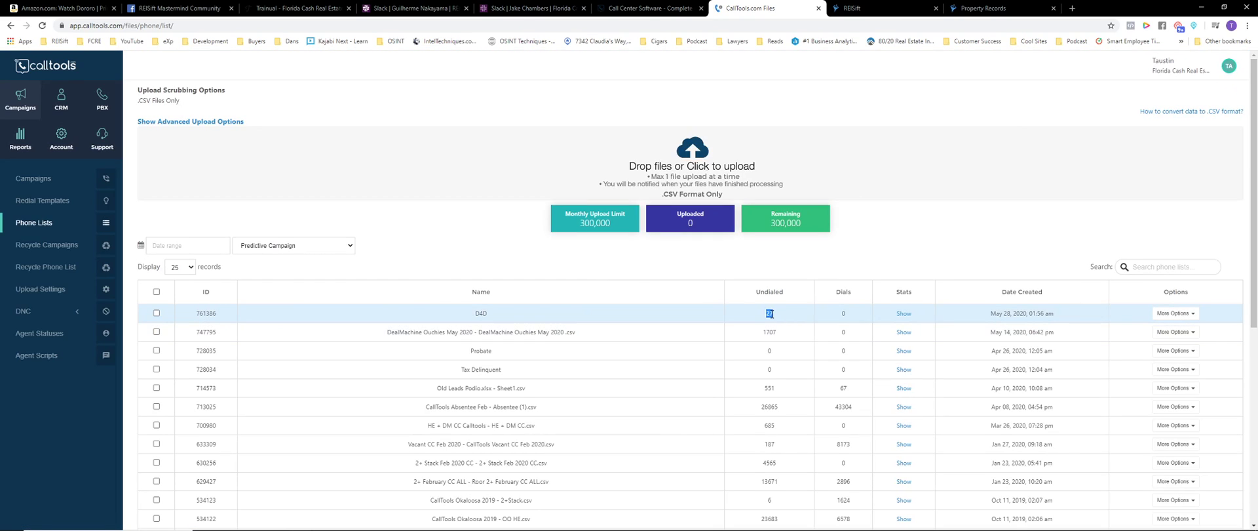
key(F5)
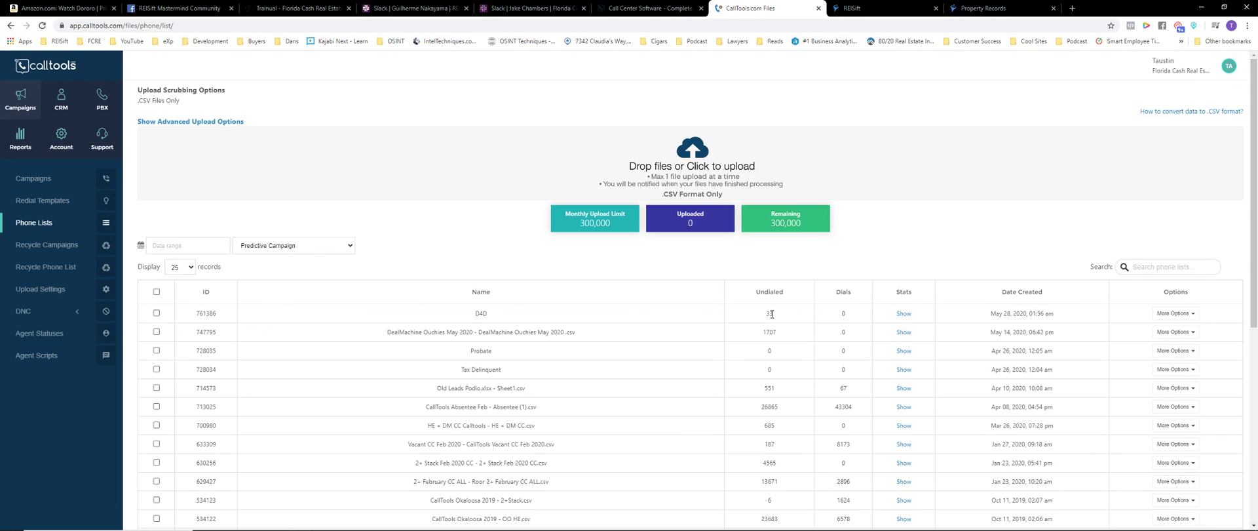
double_click(769, 313)
key(F5)
Open the Windows Calculator, multiply 1000 by 5 and close it again
key(super)
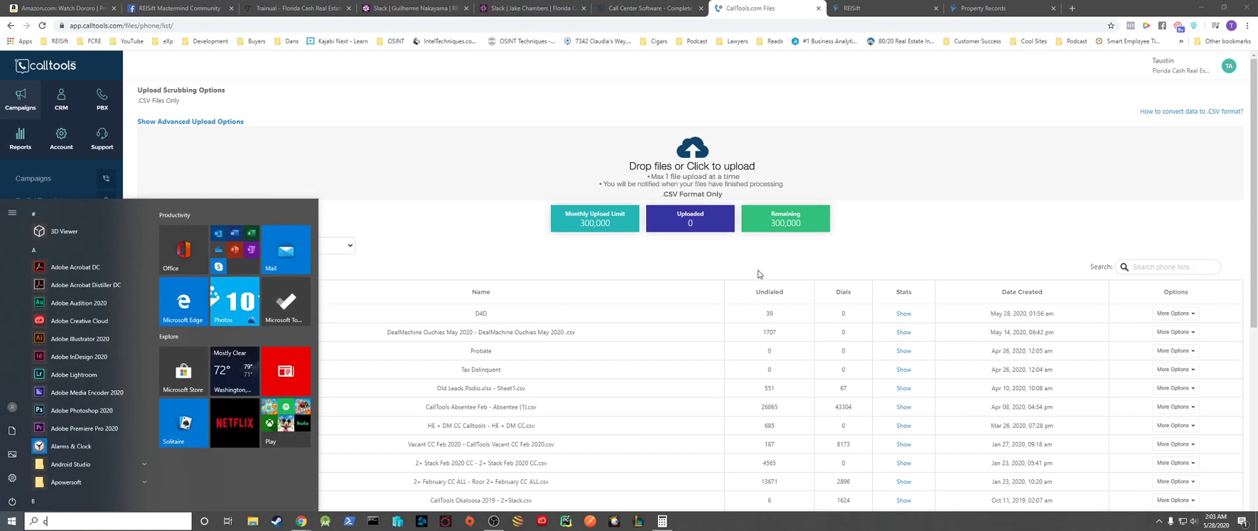
text(calc)
key(Return)
text(1000)
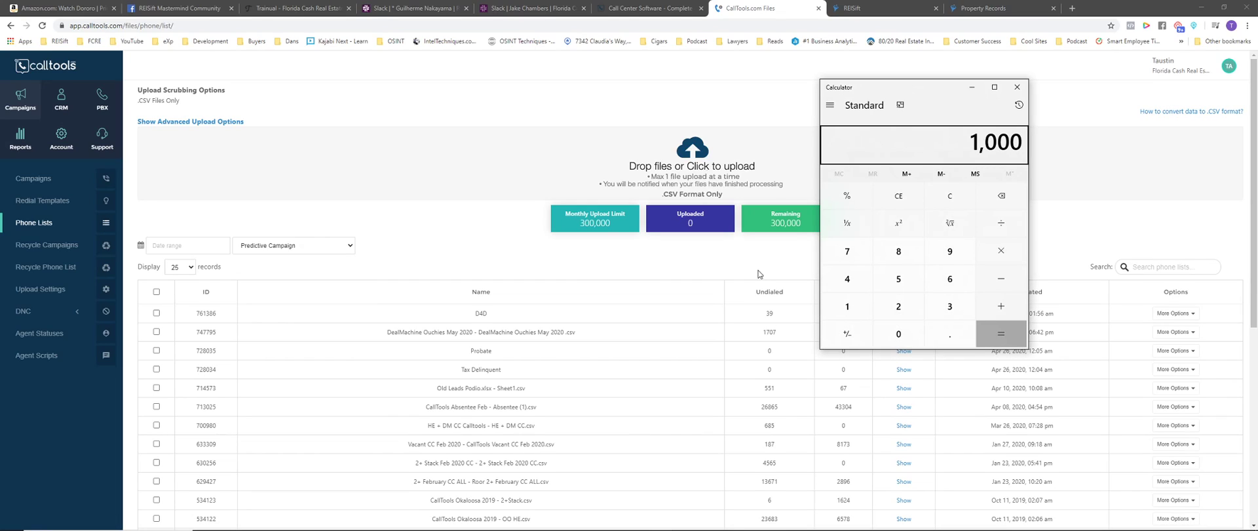
key(asterisk)
text(5)
key(Return)
key(Escape)
click(1017, 87)
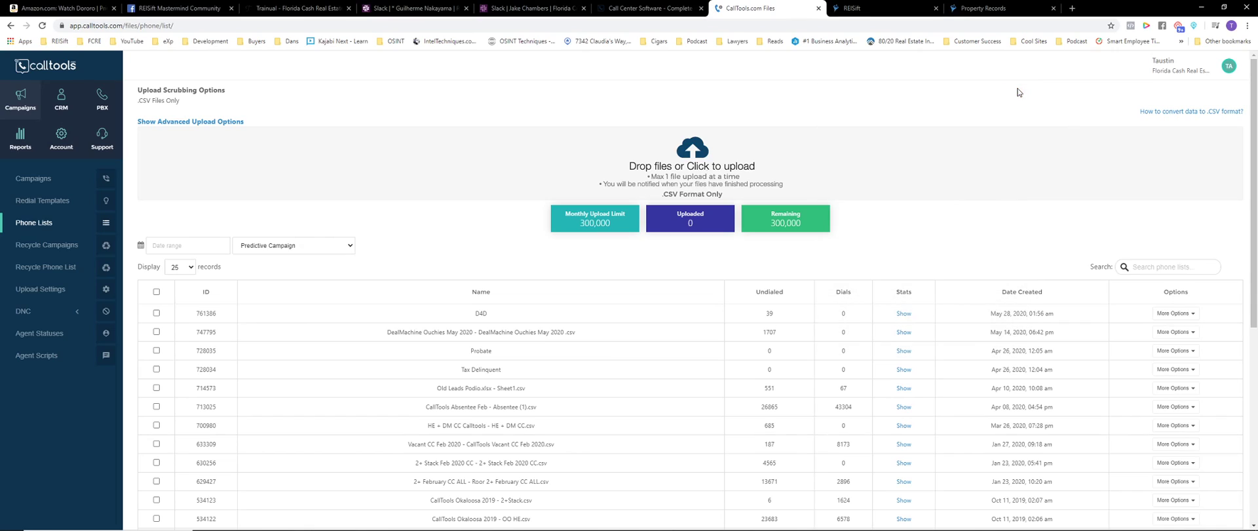
View the skiptrace activity in REISift, refresh the CallTools phone lists and return to the activity page
click(983, 7)
click(46, 250)
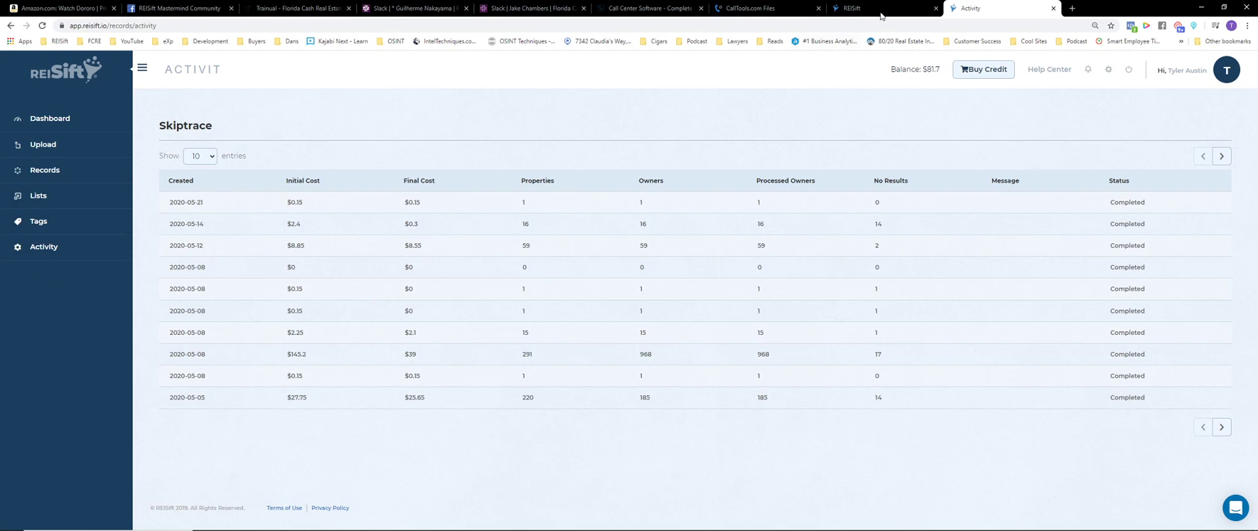
click(754, 11)
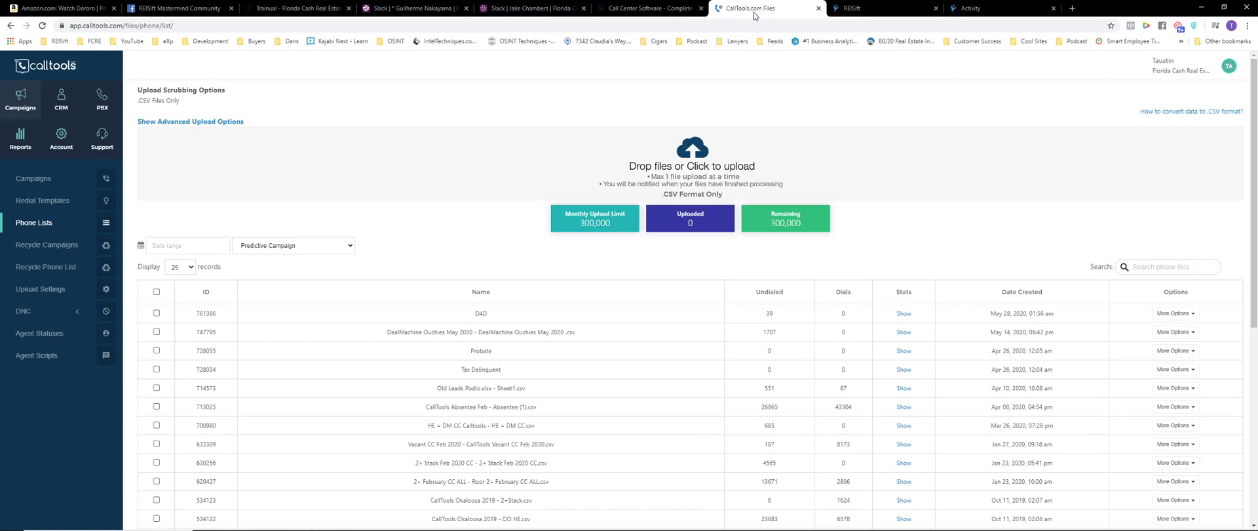
click(41, 26)
click(891, 7)
click(969, 8)
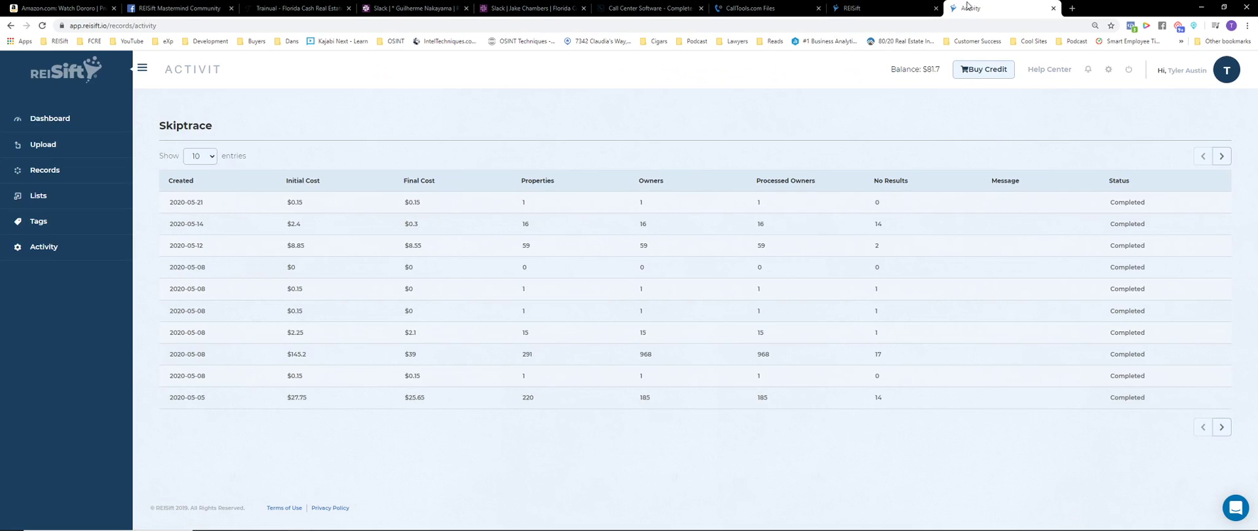
Go back to the property records and view the details of the first and fifth records, including their phone numbers and tags
click(45, 169)
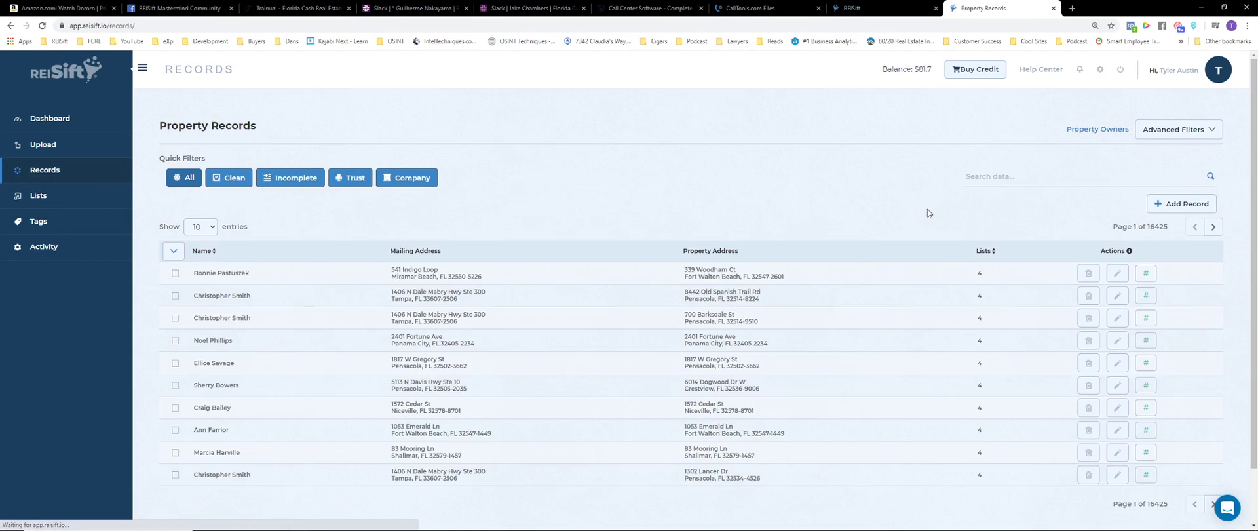
click(1117, 273)
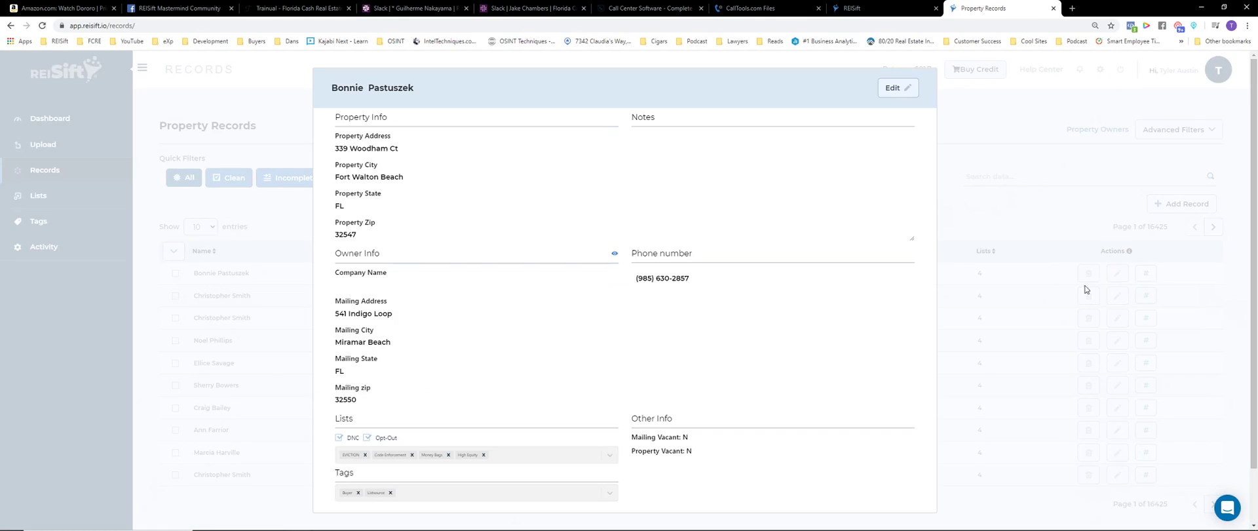
click(1116, 352)
click(1117, 362)
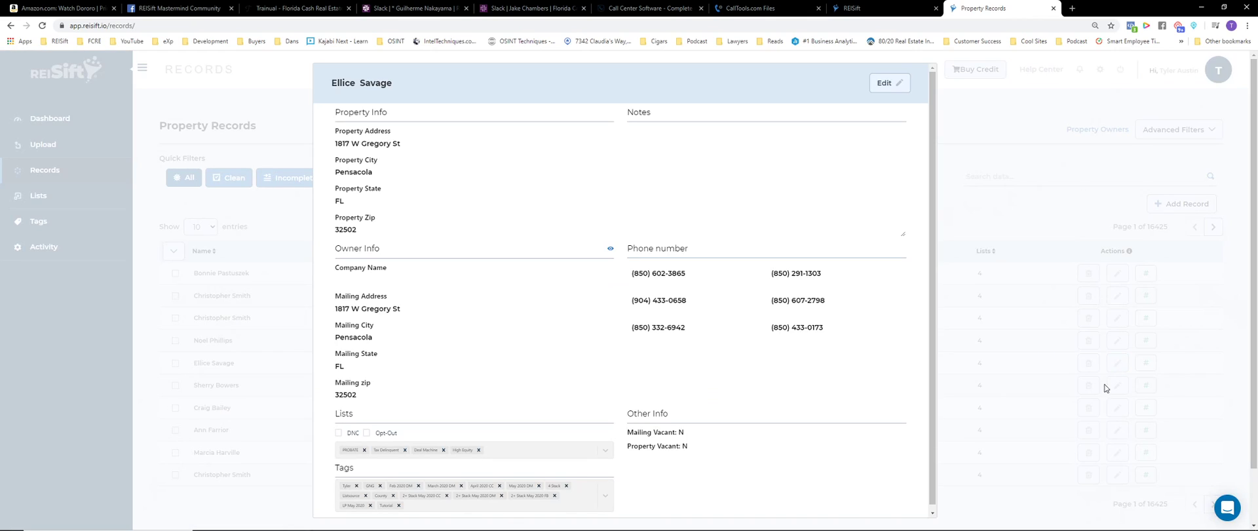
Close the record details, select the displayed property records to view the available integration actions, and clear the selection
click(1121, 411)
click(1117, 408)
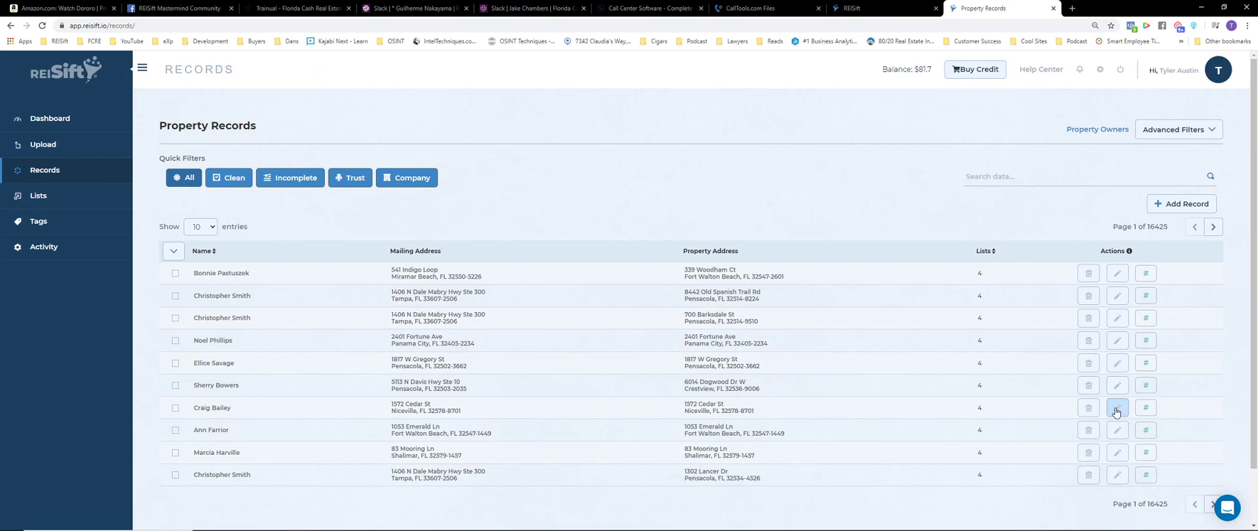
click(1007, 226)
click(173, 251)
click(183, 273)
click(274, 228)
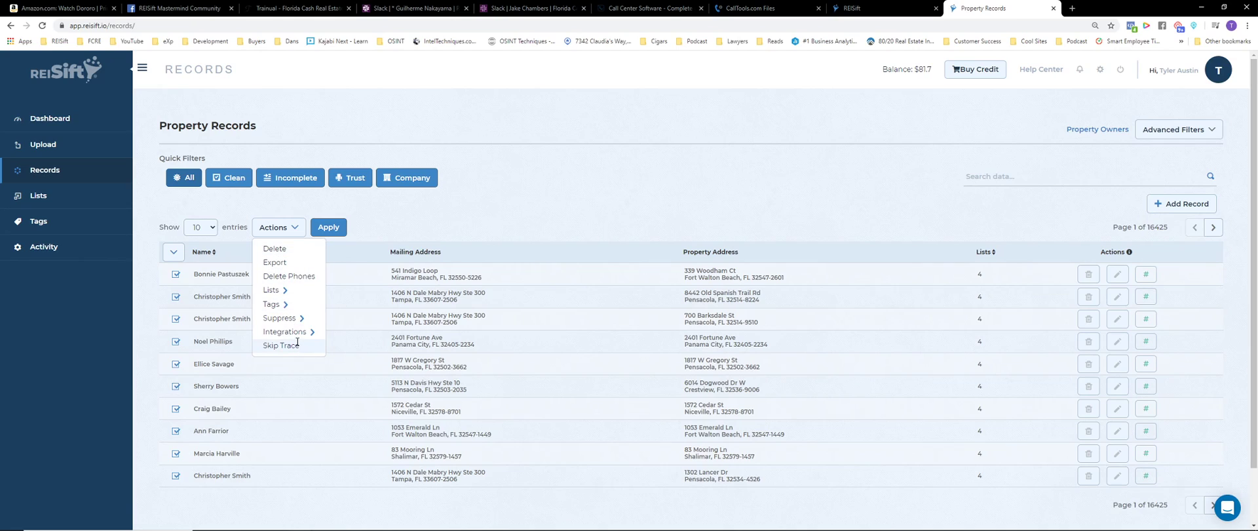
mouse_move(286, 331)
click(443, 238)
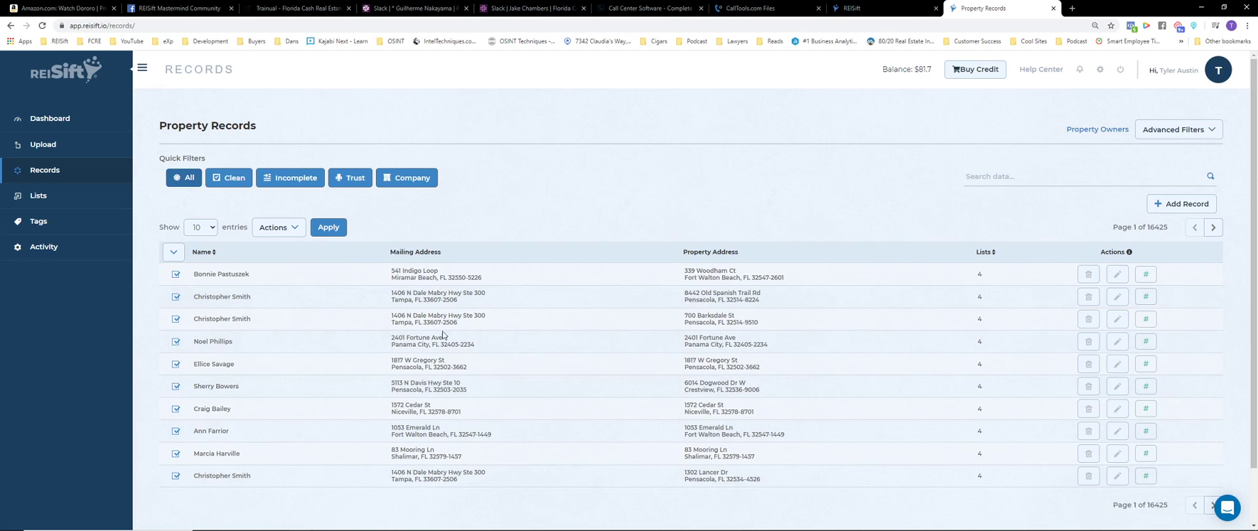
click(173, 252)
click(193, 300)
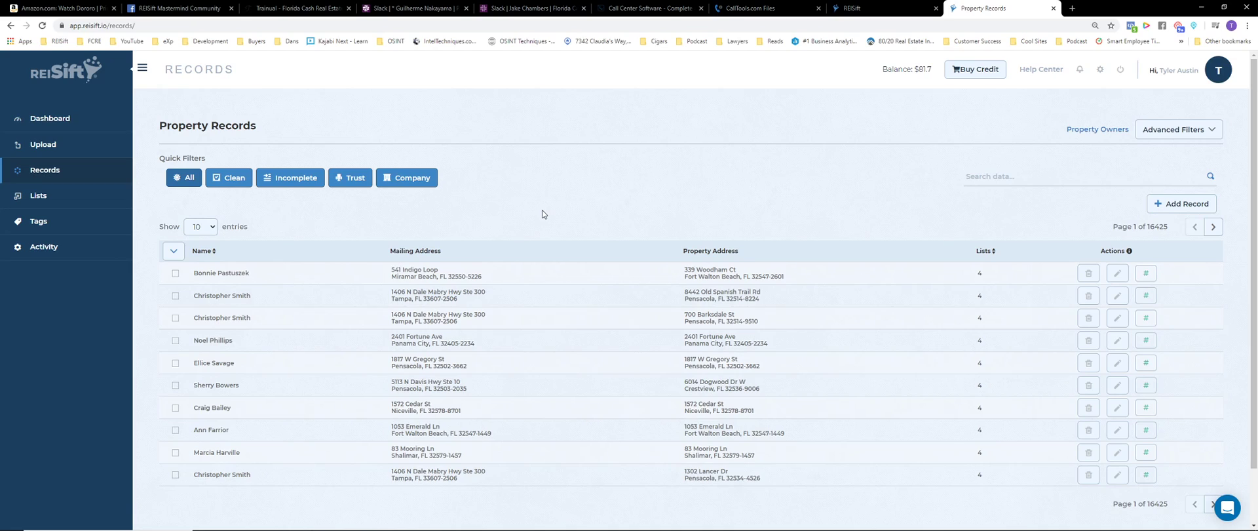
Switch to CallTools and view the DealMachine Ouchies May 2020 list's total stats and the Ouchies (5/14/2020) campaign entry
click(803, 8)
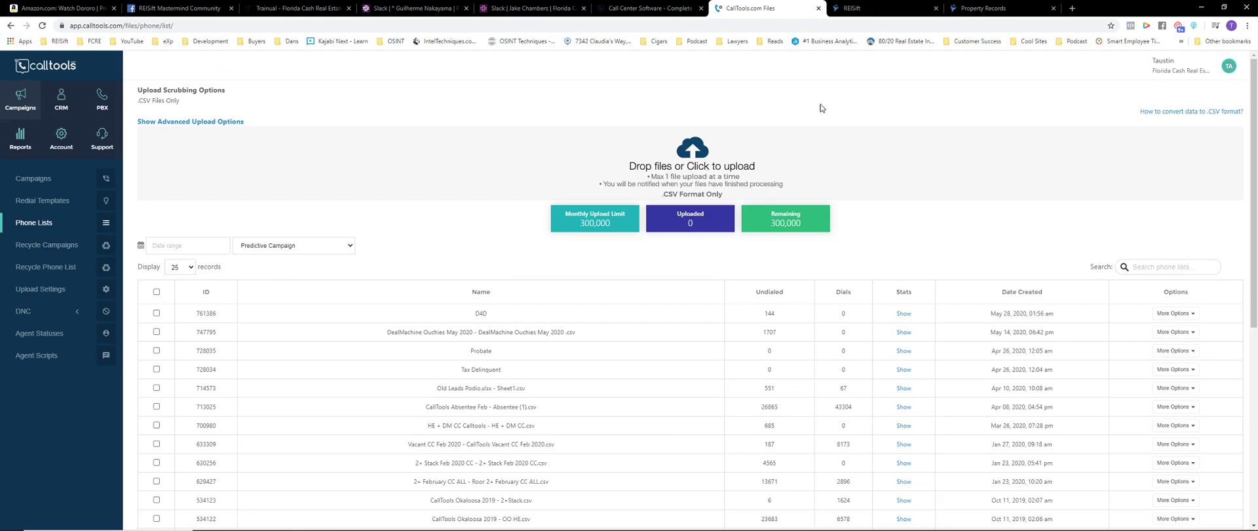
click(904, 331)
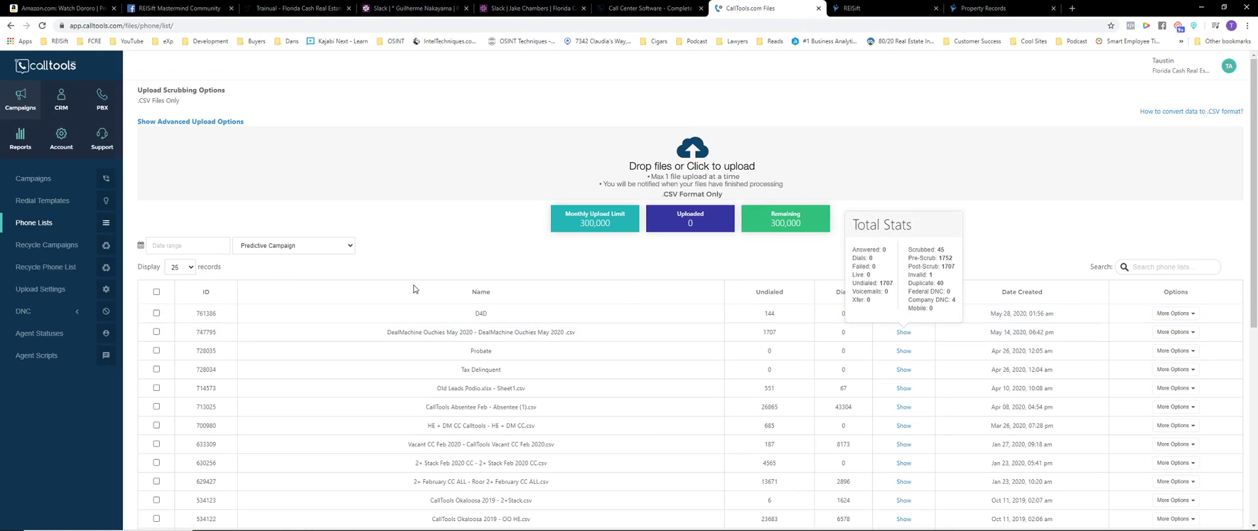
click(43, 179)
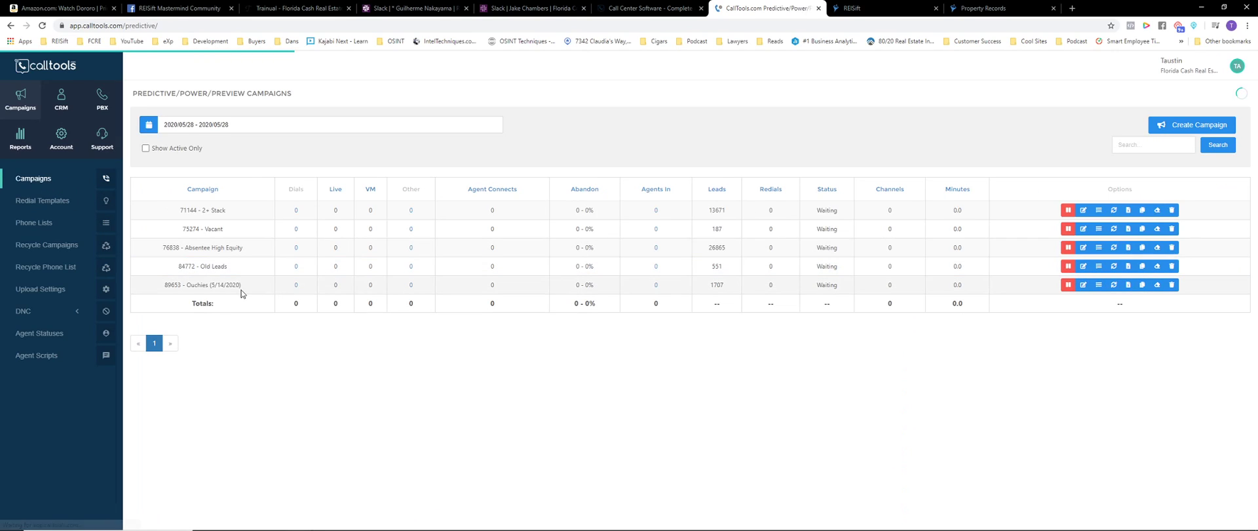
triple_click(213, 285)
click(137, 246)
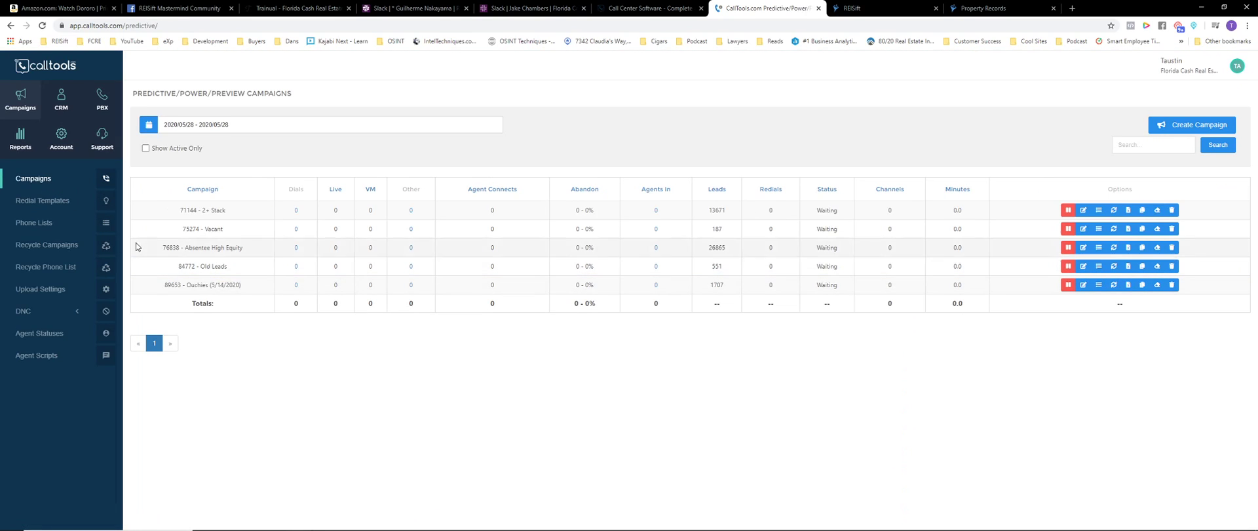
Attach the D4D phone list to the Ouchies (5/14/2020) campaign
click(40, 223)
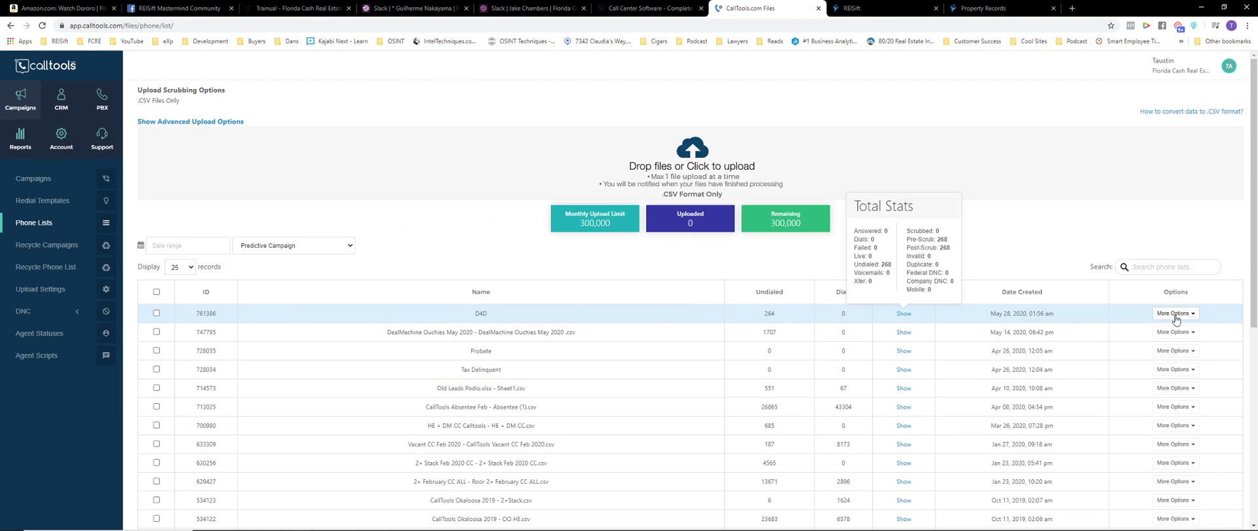
click(1175, 317)
click(1172, 347)
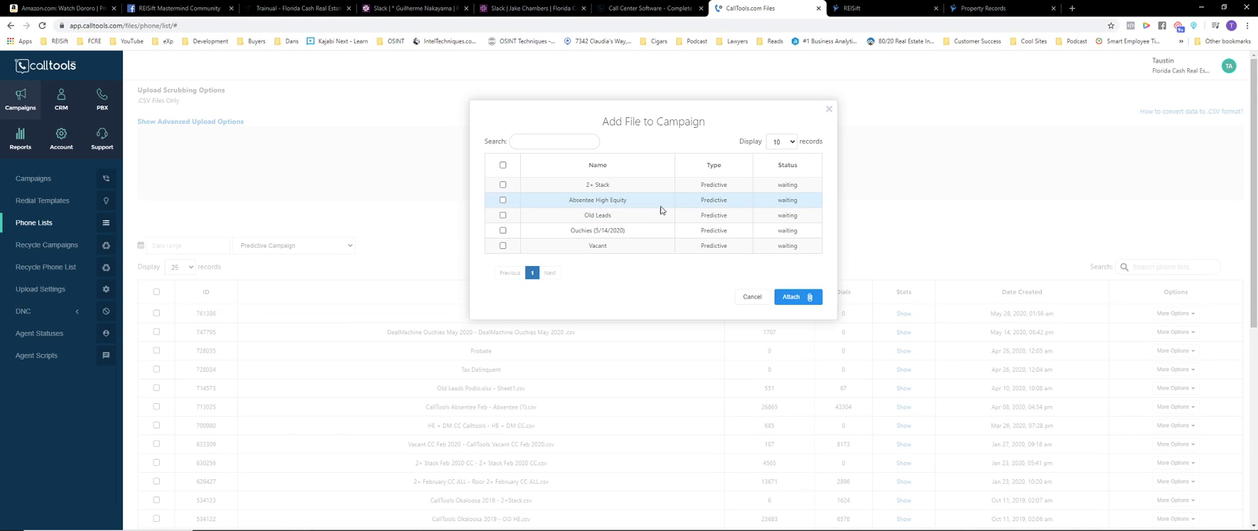
click(502, 230)
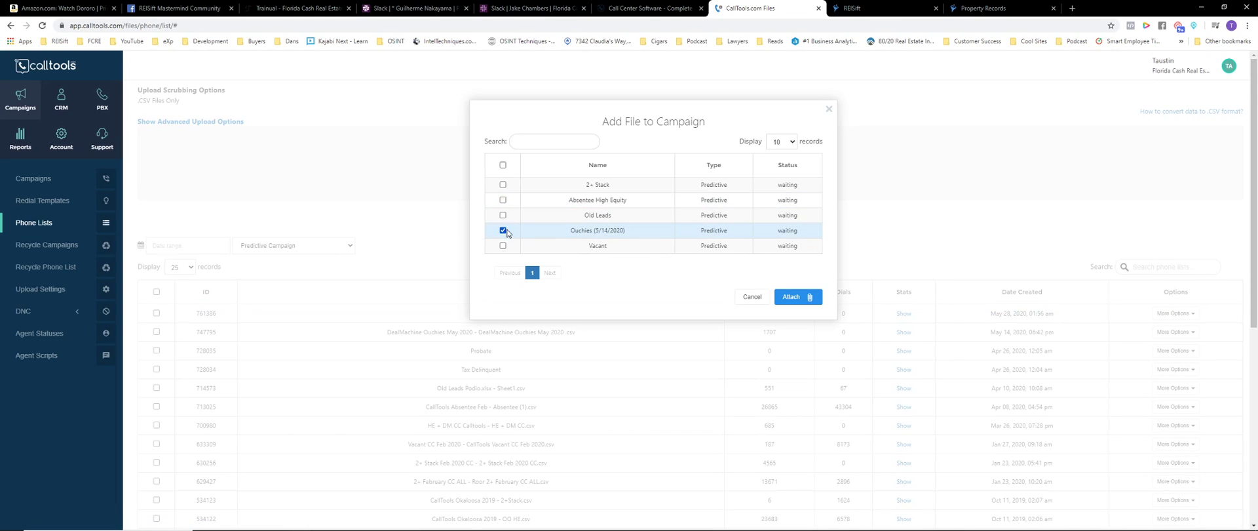
click(810, 298)
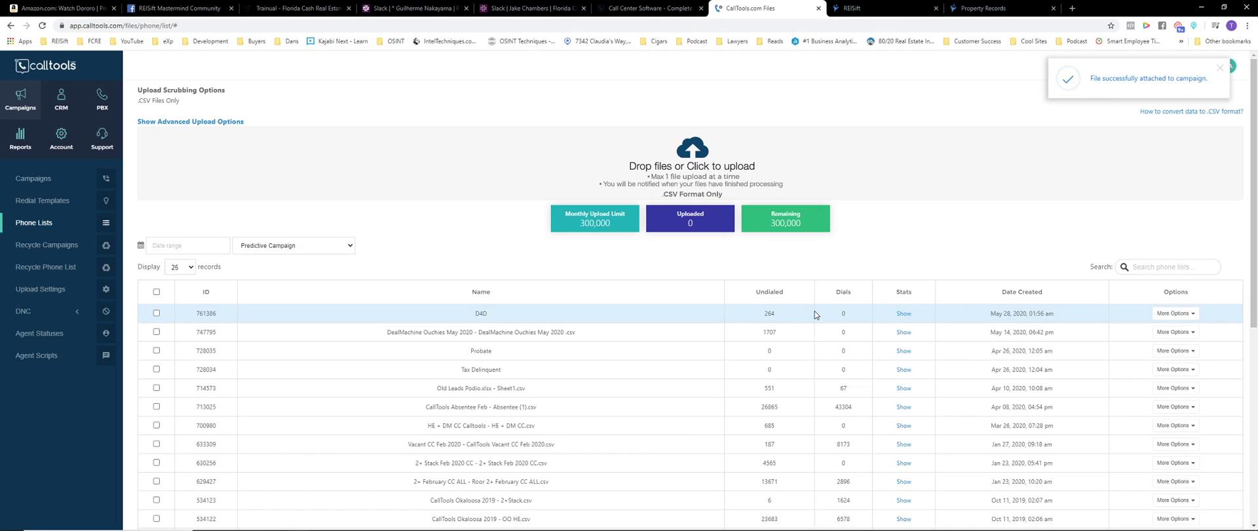
Open the campaigns overview and examine the phone lists attached to the Ouchies (5/14/2020) campaign
click(39, 179)
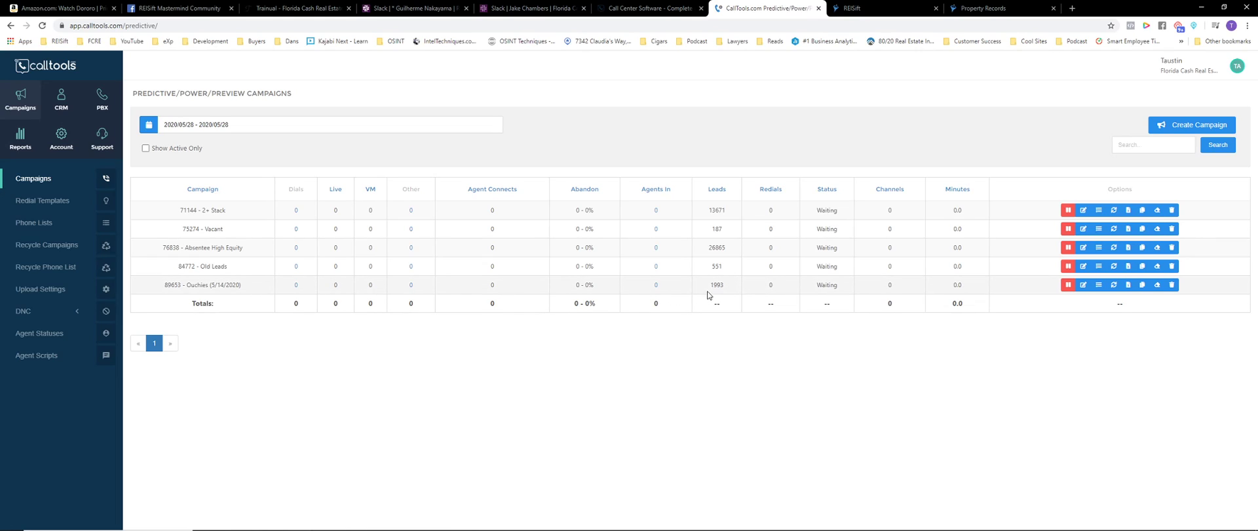
click(1098, 284)
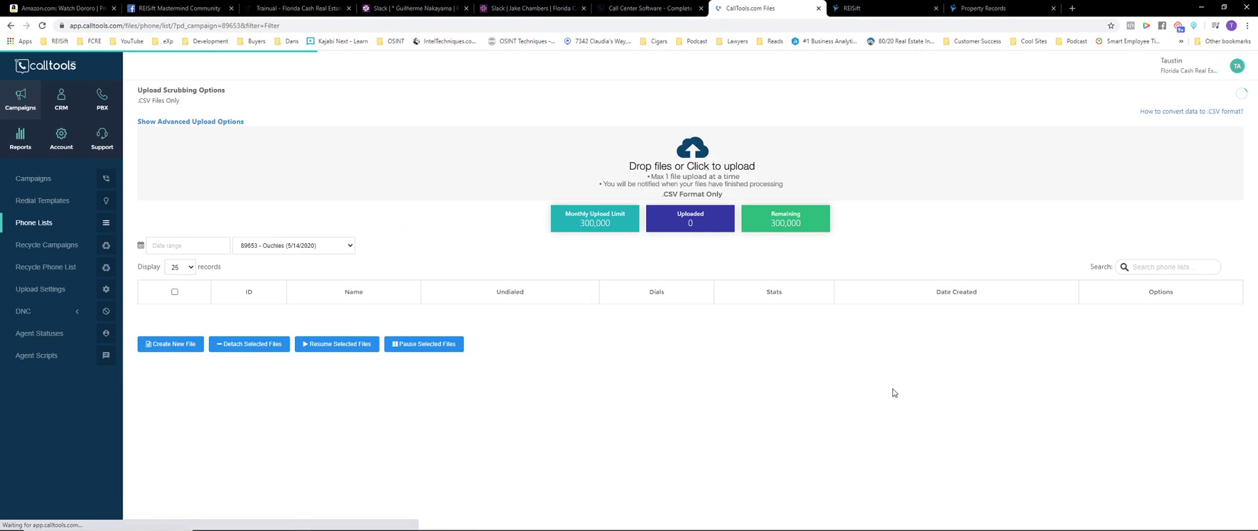
drag(383, 332, 630, 334)
click(628, 331)
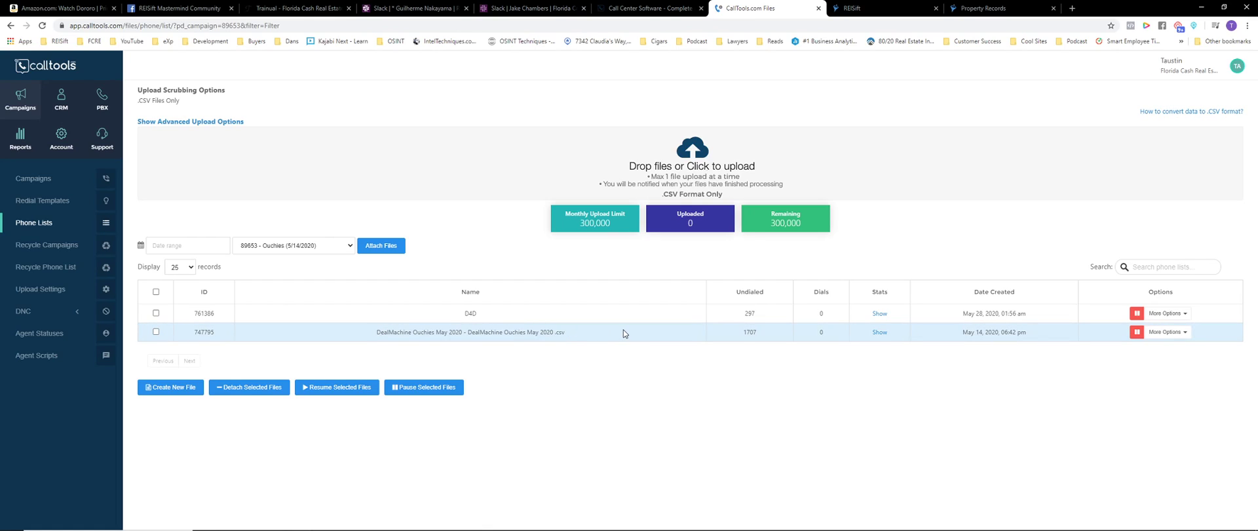
double_click(749, 331)
click(714, 369)
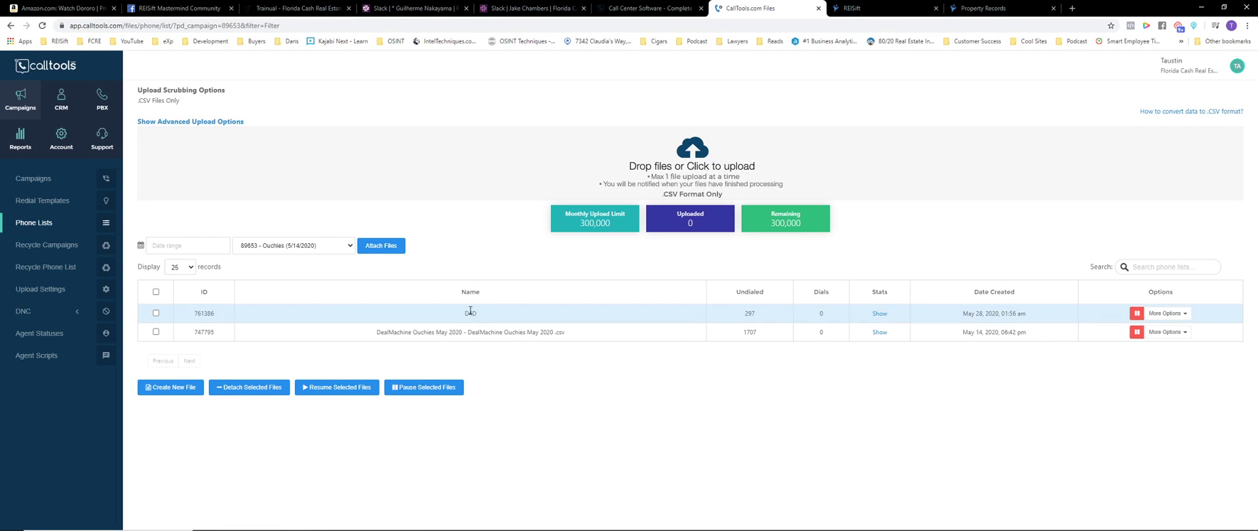
Switch to the REISift property records and filter out those tagged DealMachine Ouchies May 2020 CC
click(993, 7)
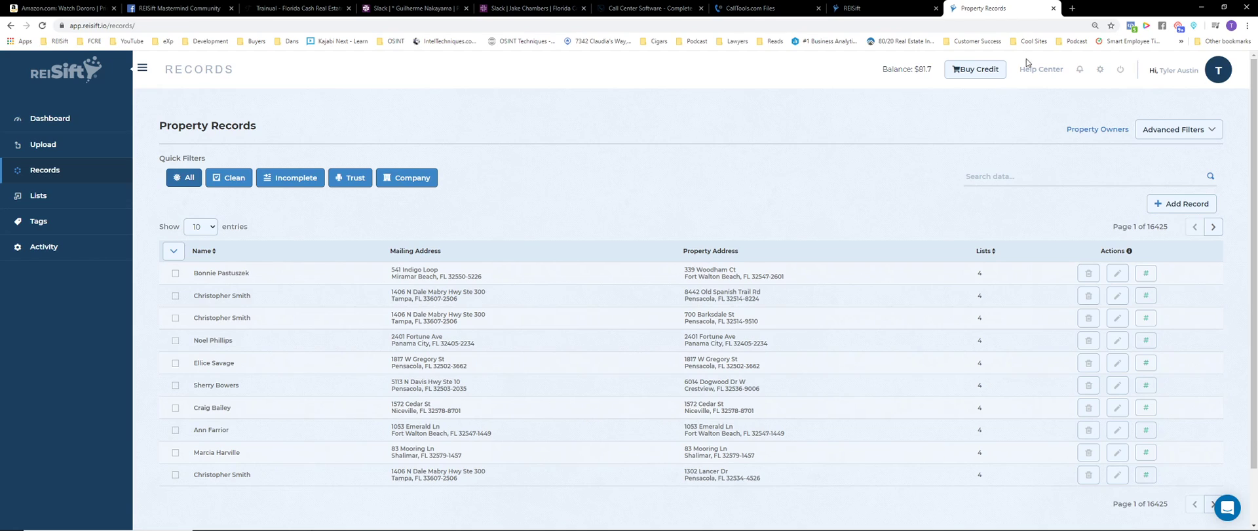
click(1170, 139)
click(786, 183)
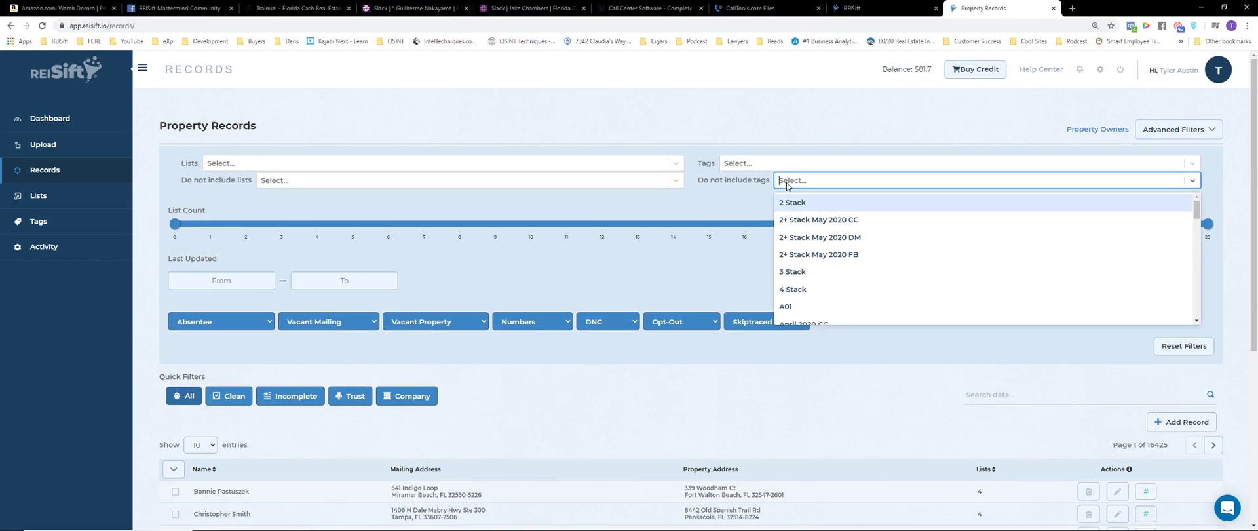
text(frs)
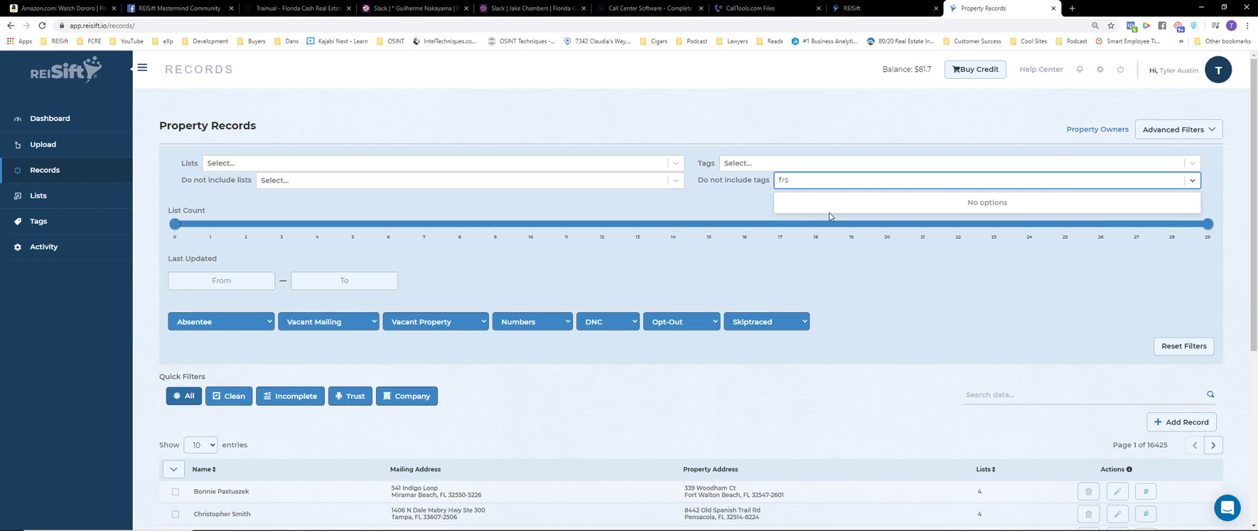
key(BackSpace)
key(BackSpace)
key(BackSpace)
text(dea)
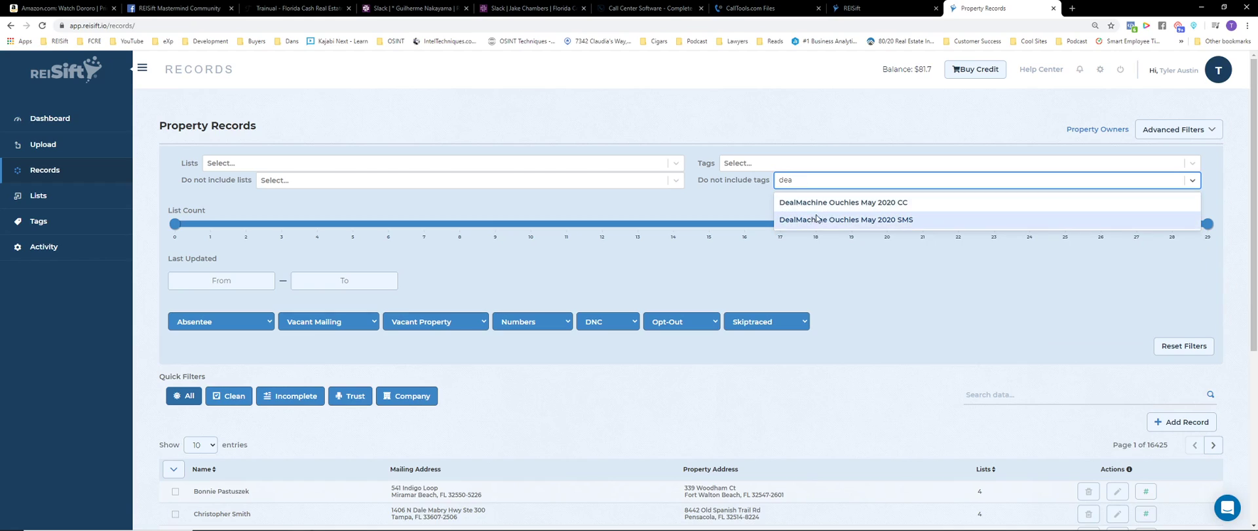
click(820, 204)
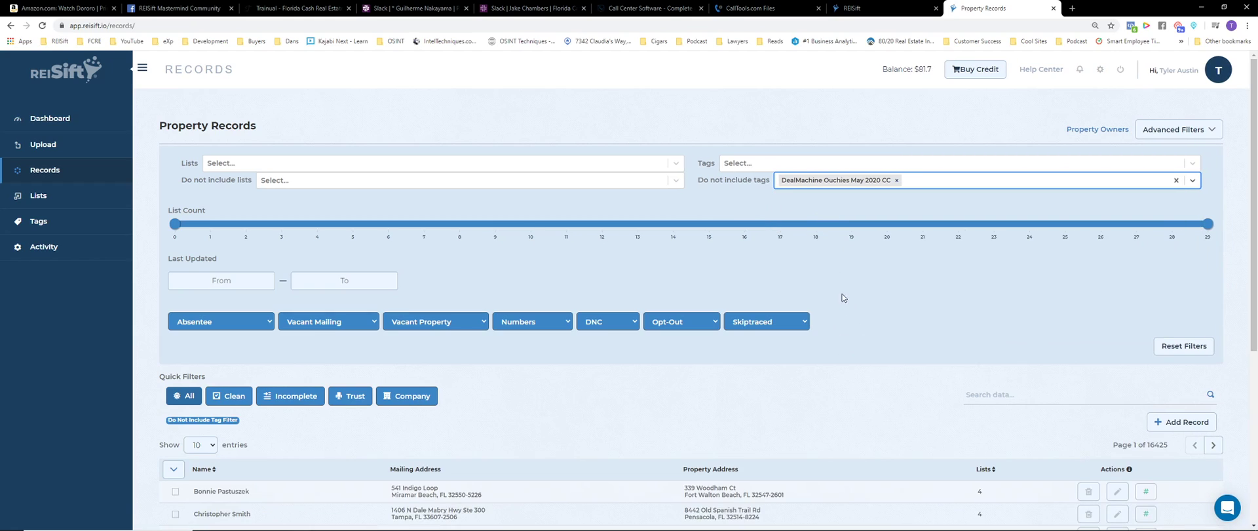
click(896, 181)
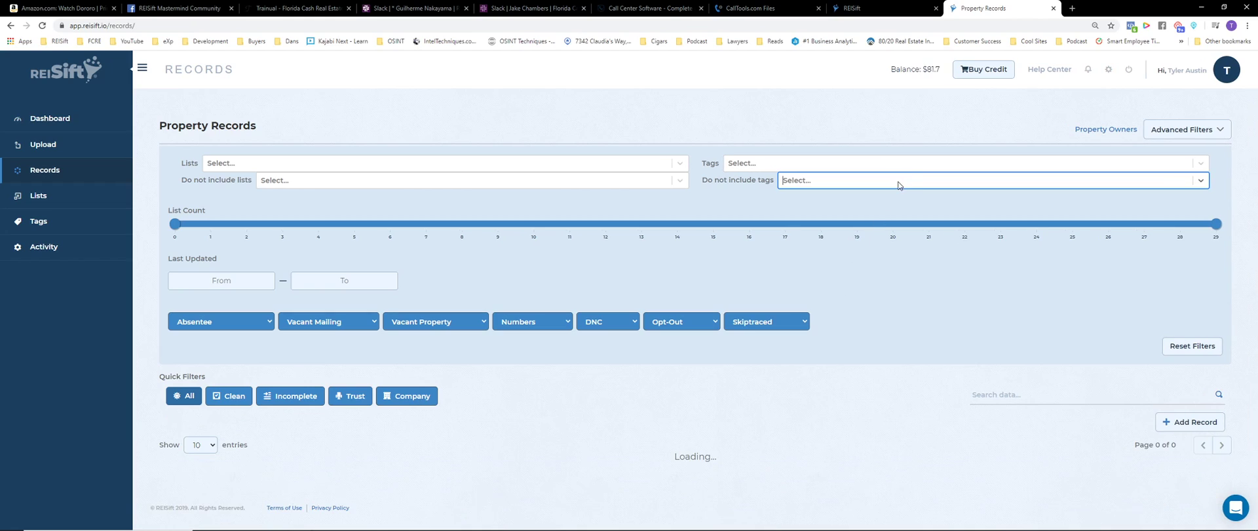
click(806, 182)
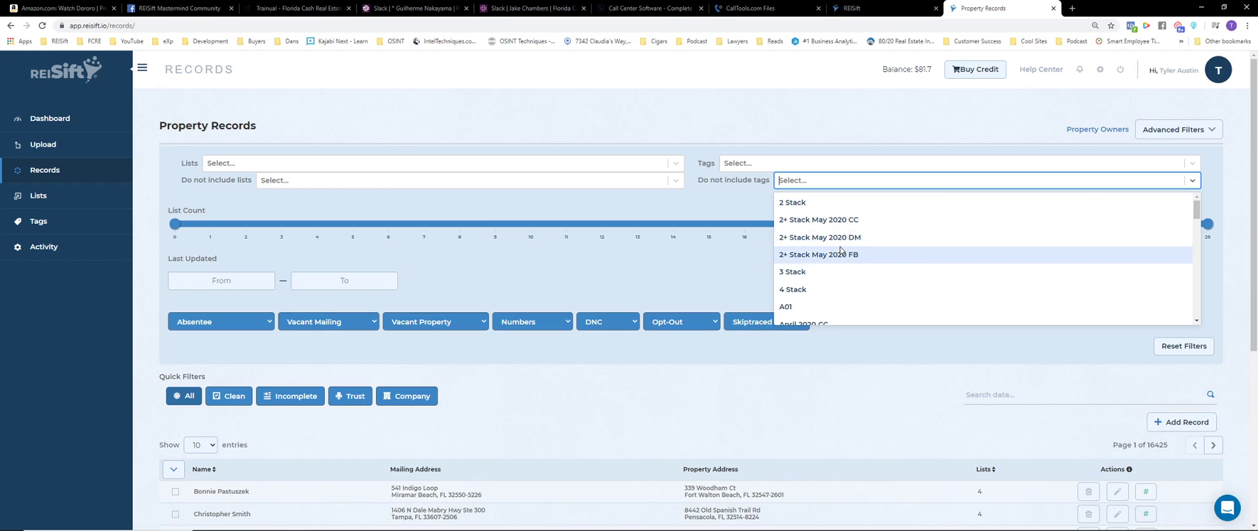
text(dea)
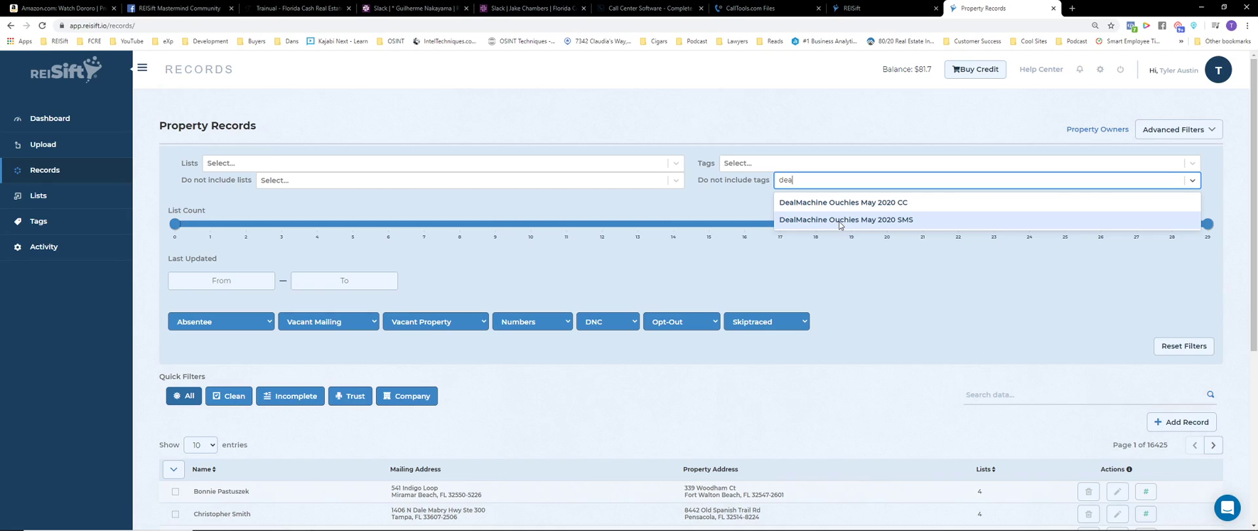
click(871, 207)
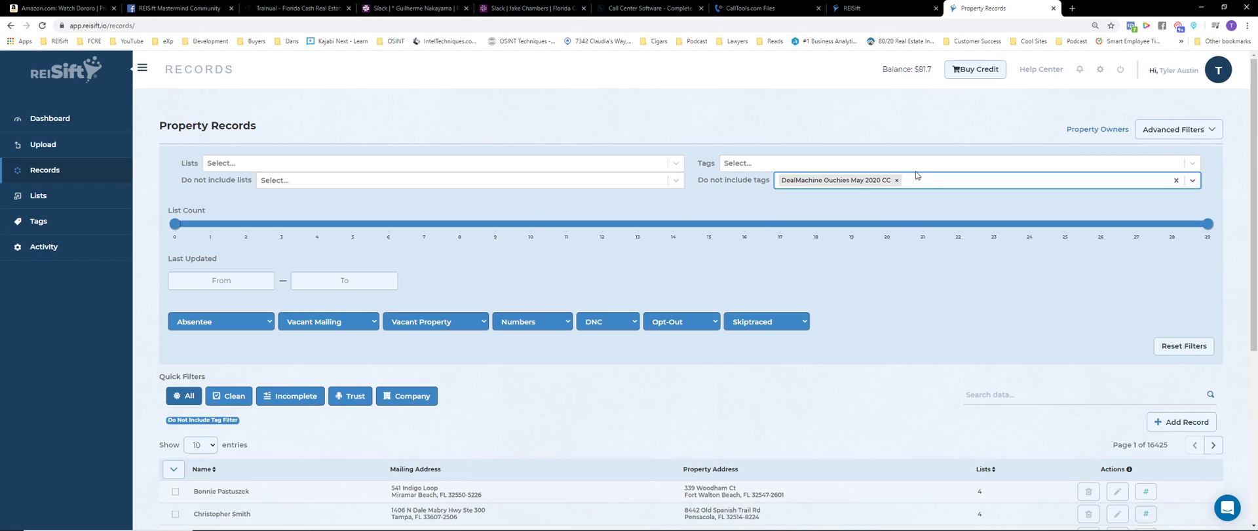
Restrict the property records to the Deal Machine list and apply the Clean quick filter
click(466, 160)
text(dea)
click(332, 184)
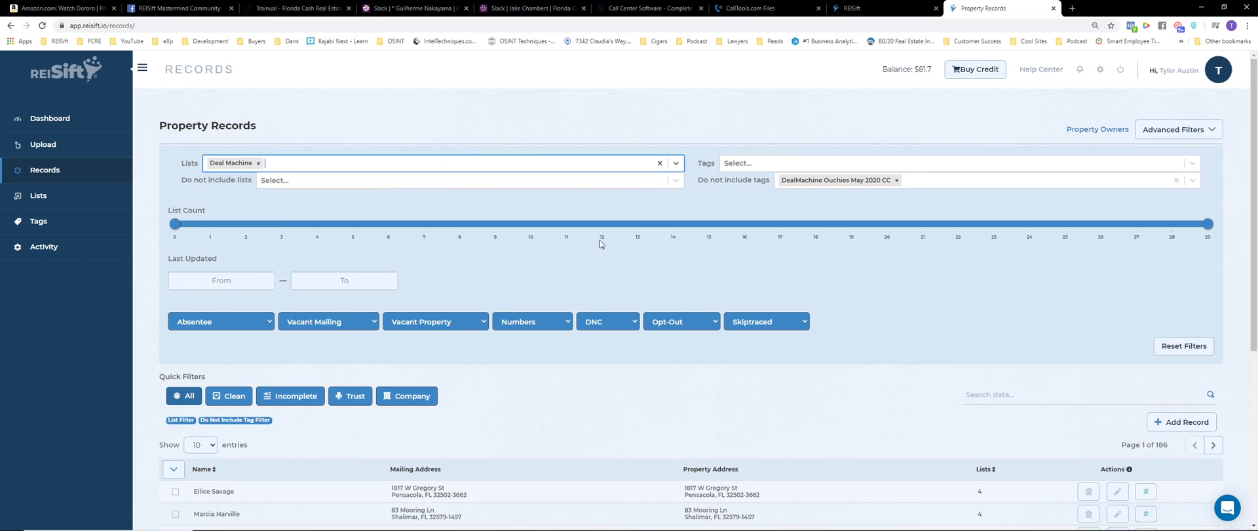
scroll(711, 334, down, 2)
scroll(711, 335, up, 2)
click(230, 397)
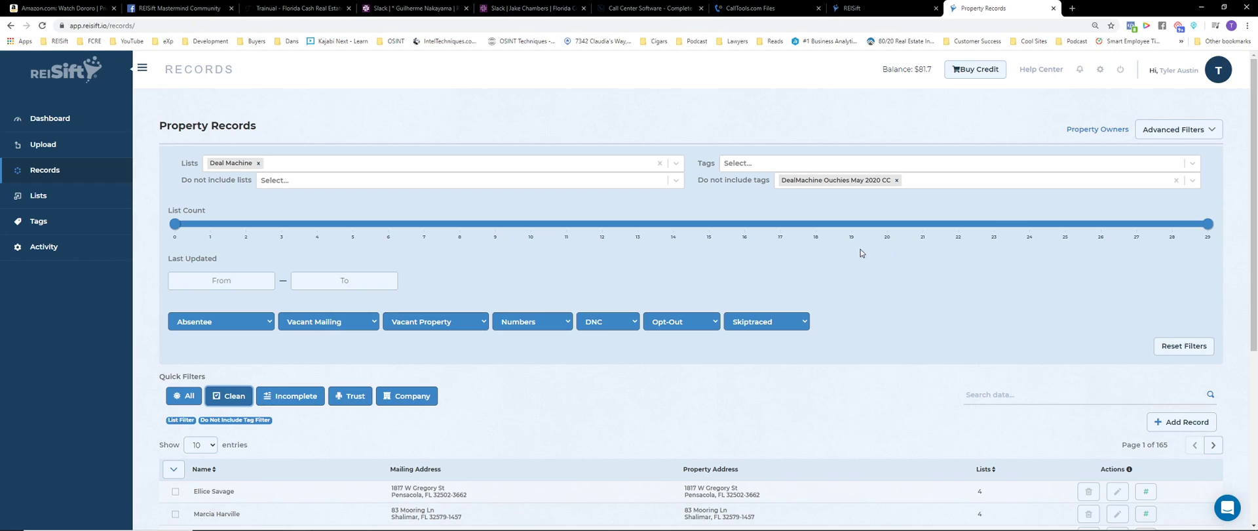
Limit the list count range to 0 to 1 and set the Numbers filter to Yes
click(963, 186)
text(b)
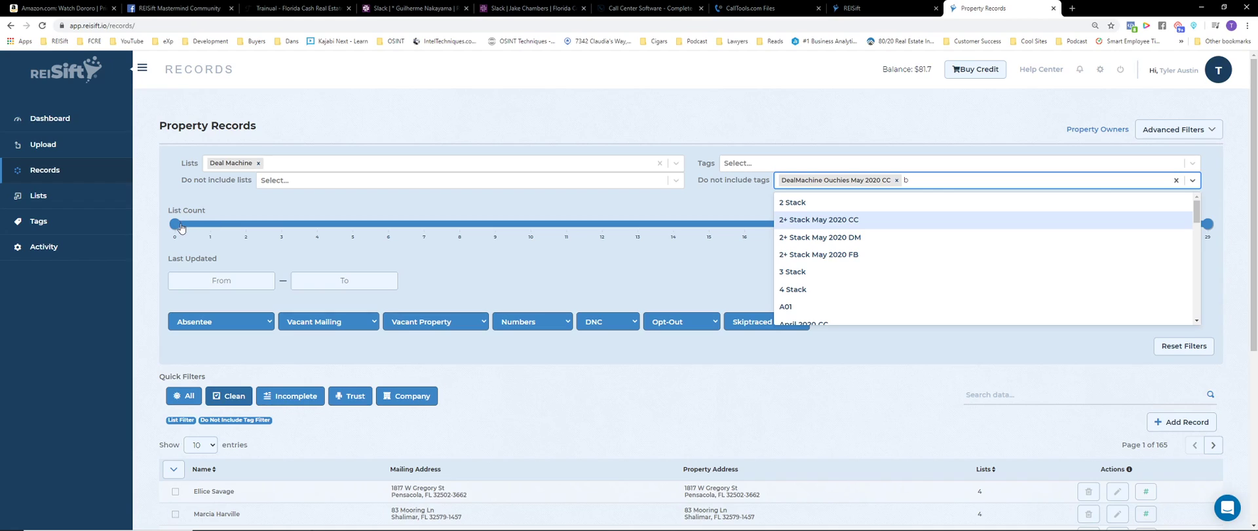
drag(1207, 224, 214, 258)
scroll(677, 422, down, 3)
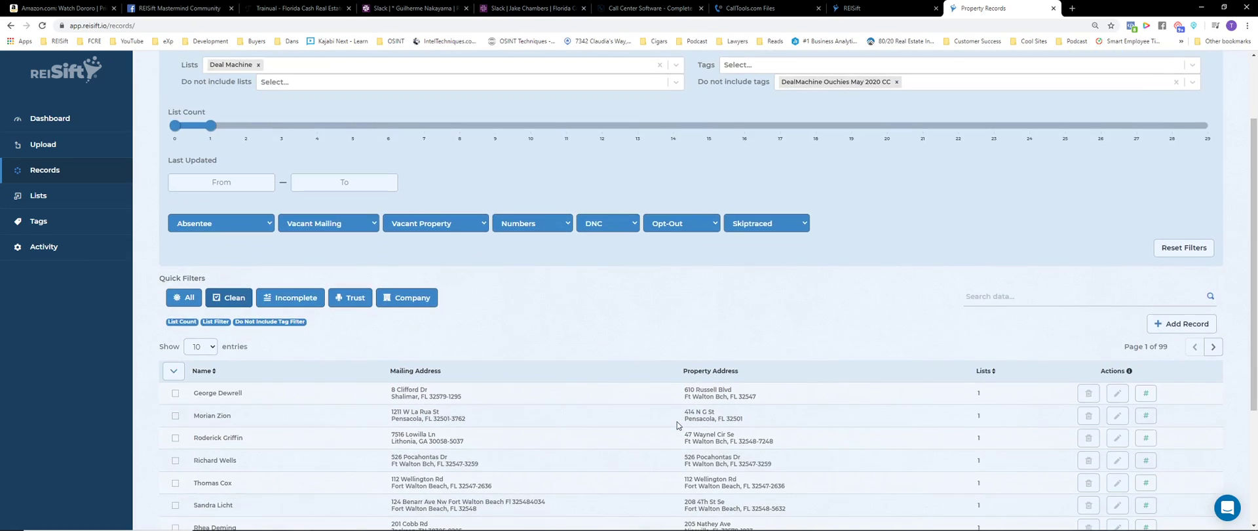
scroll(687, 421, up, 1)
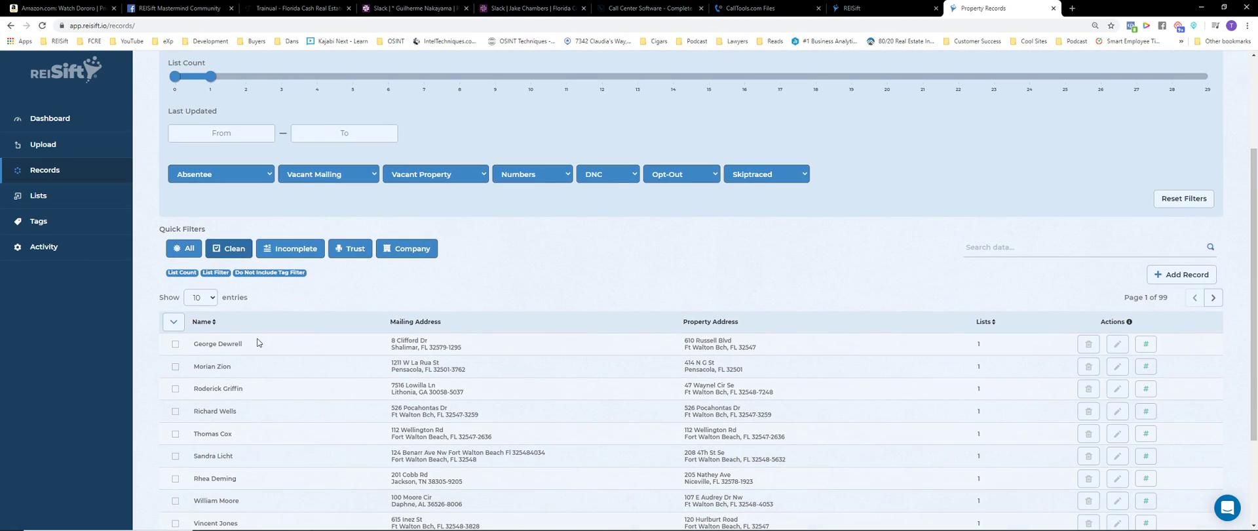
scroll(626, 280, up, 2)
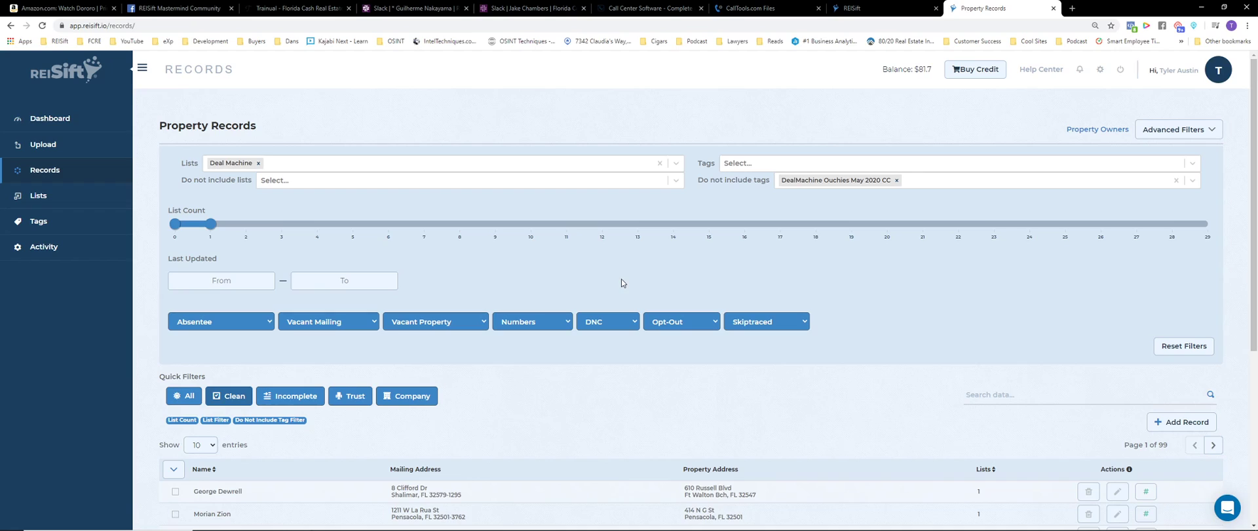
click(527, 322)
click(528, 344)
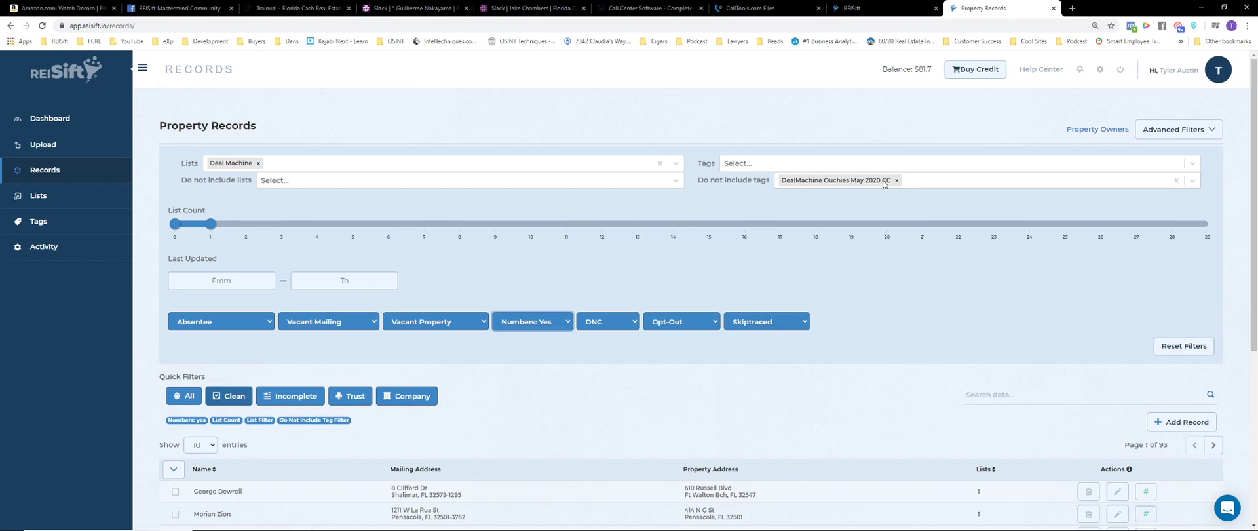
Switch to the CallTools phone lists and reload them to check the D4D list's undialed count
click(763, 8)
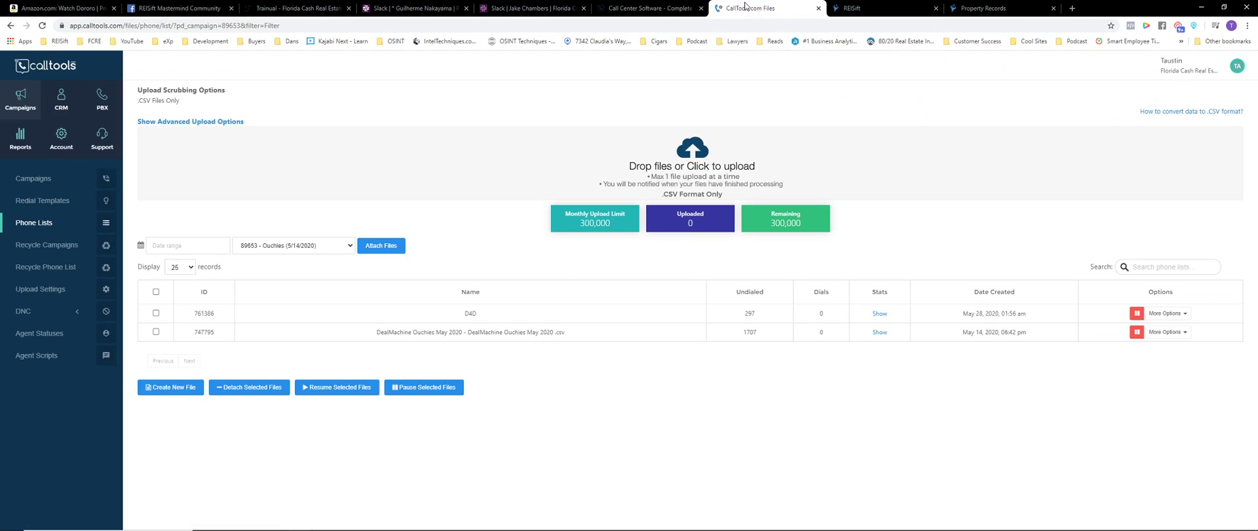
drag(467, 313, 474, 314)
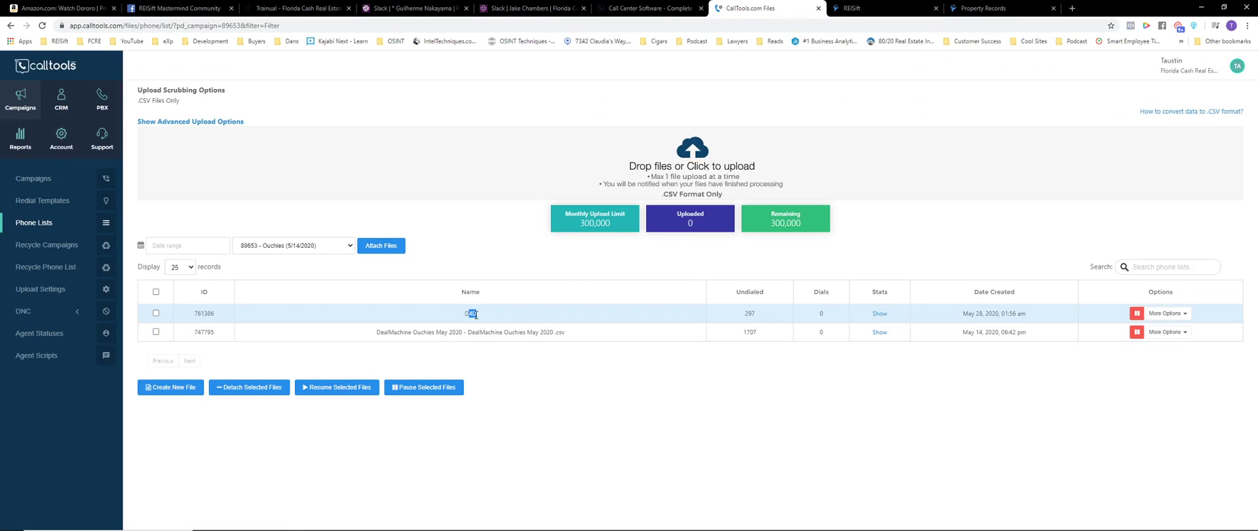
double_click(751, 314)
key(F5)
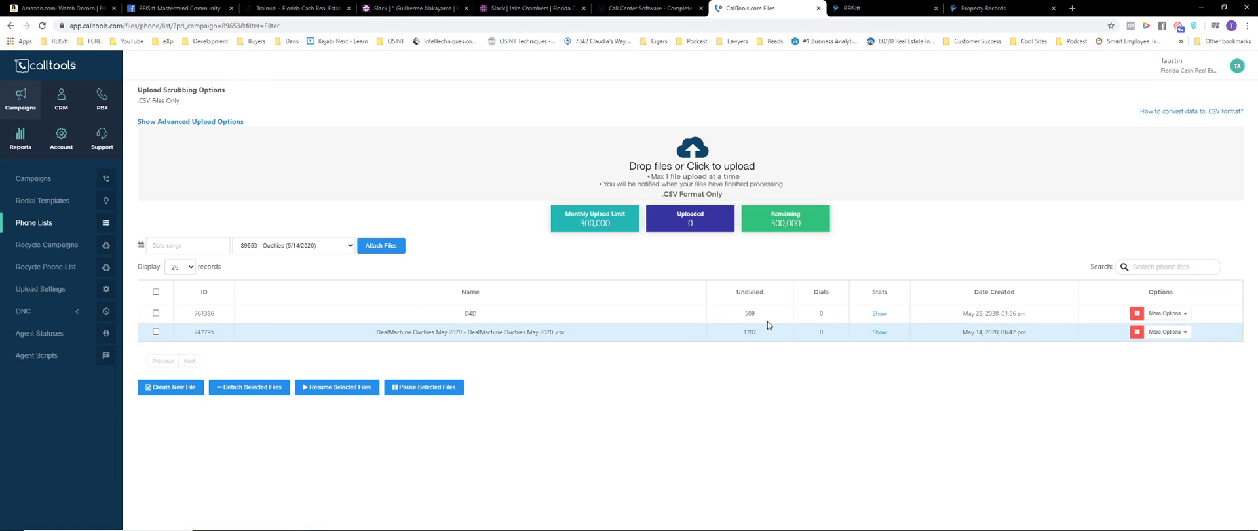
Display the total stats of the D4D and DealMachine Ouchies May 2020 phone lists and highlight each list's name
mouse_move(879, 317)
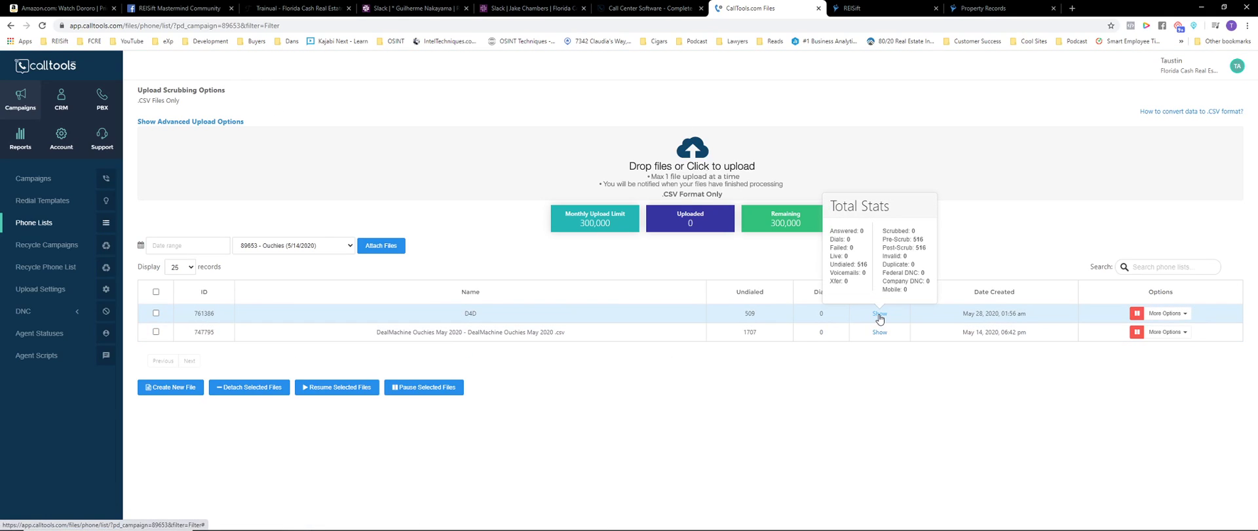
mouse_move(880, 338)
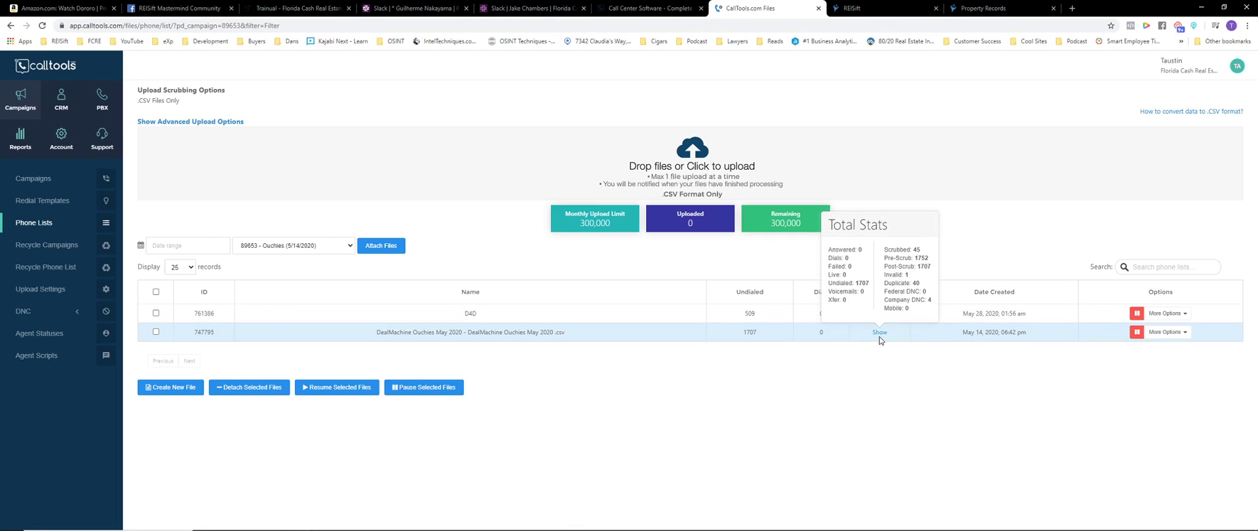
drag(384, 332, 569, 333)
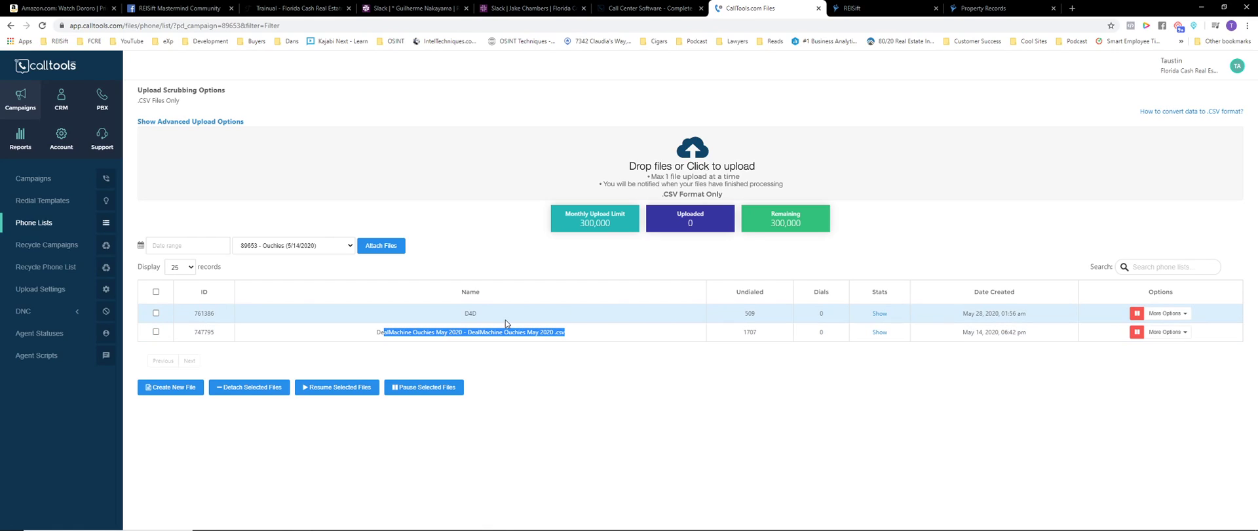
double_click(464, 312)
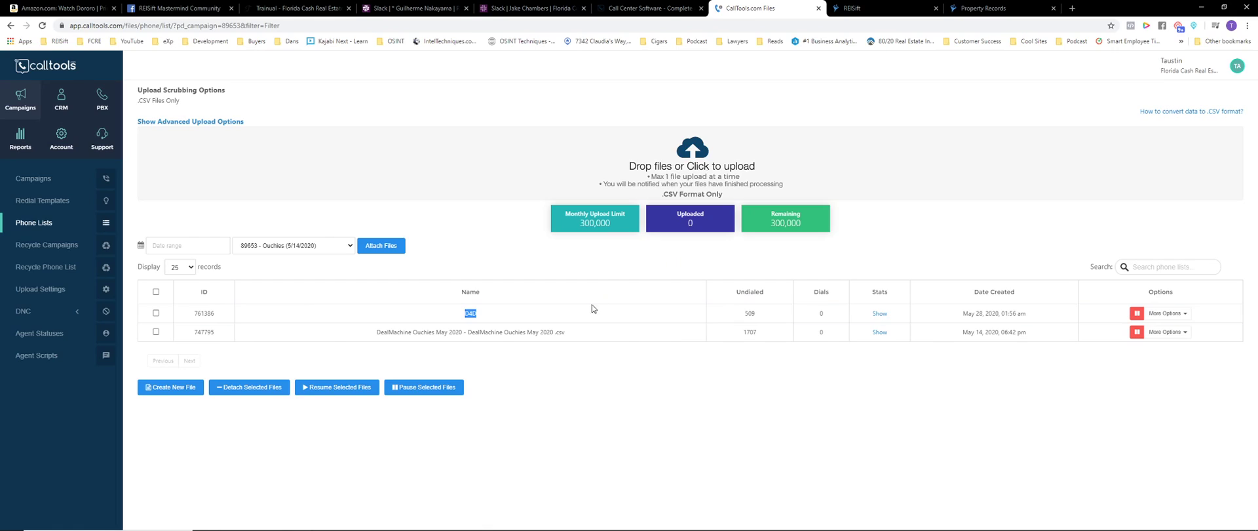
click(472, 313)
Review the filtered property records in REISift and return to the CallTools phone lists
click(989, 8)
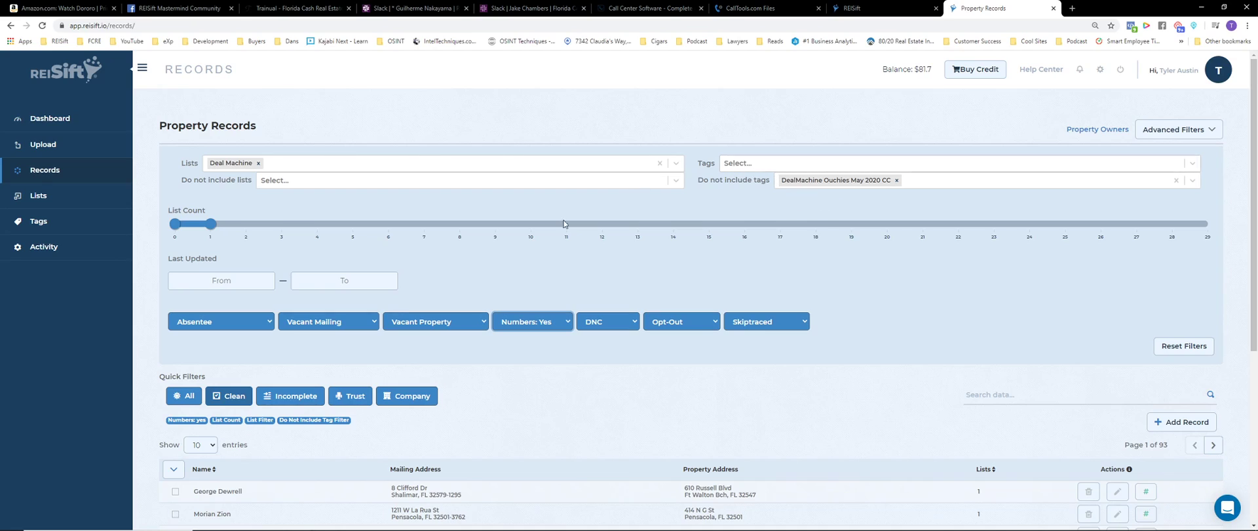
click(871, 8)
click(775, 6)
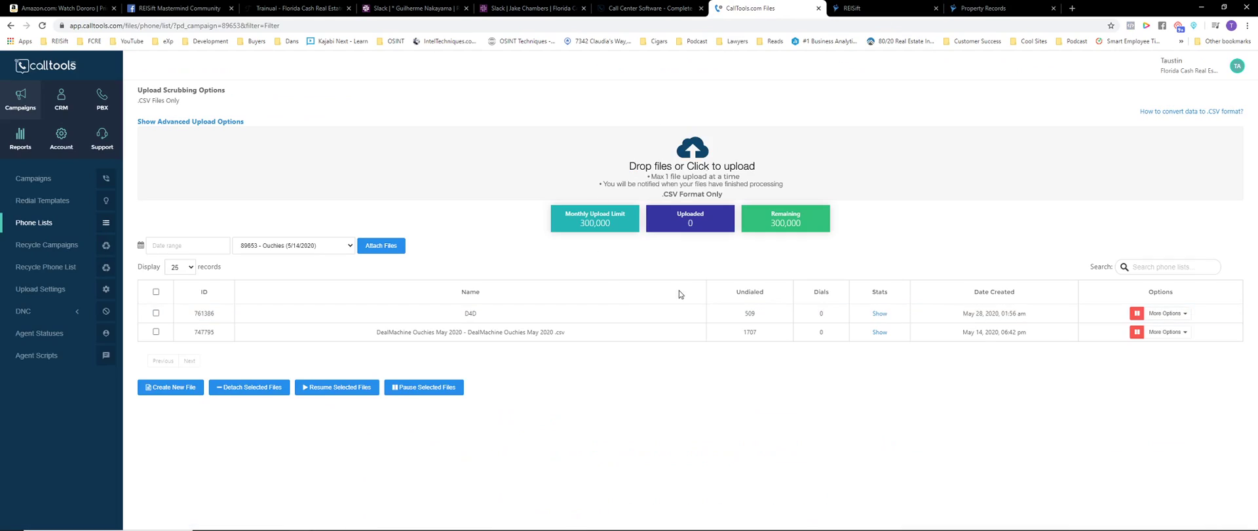